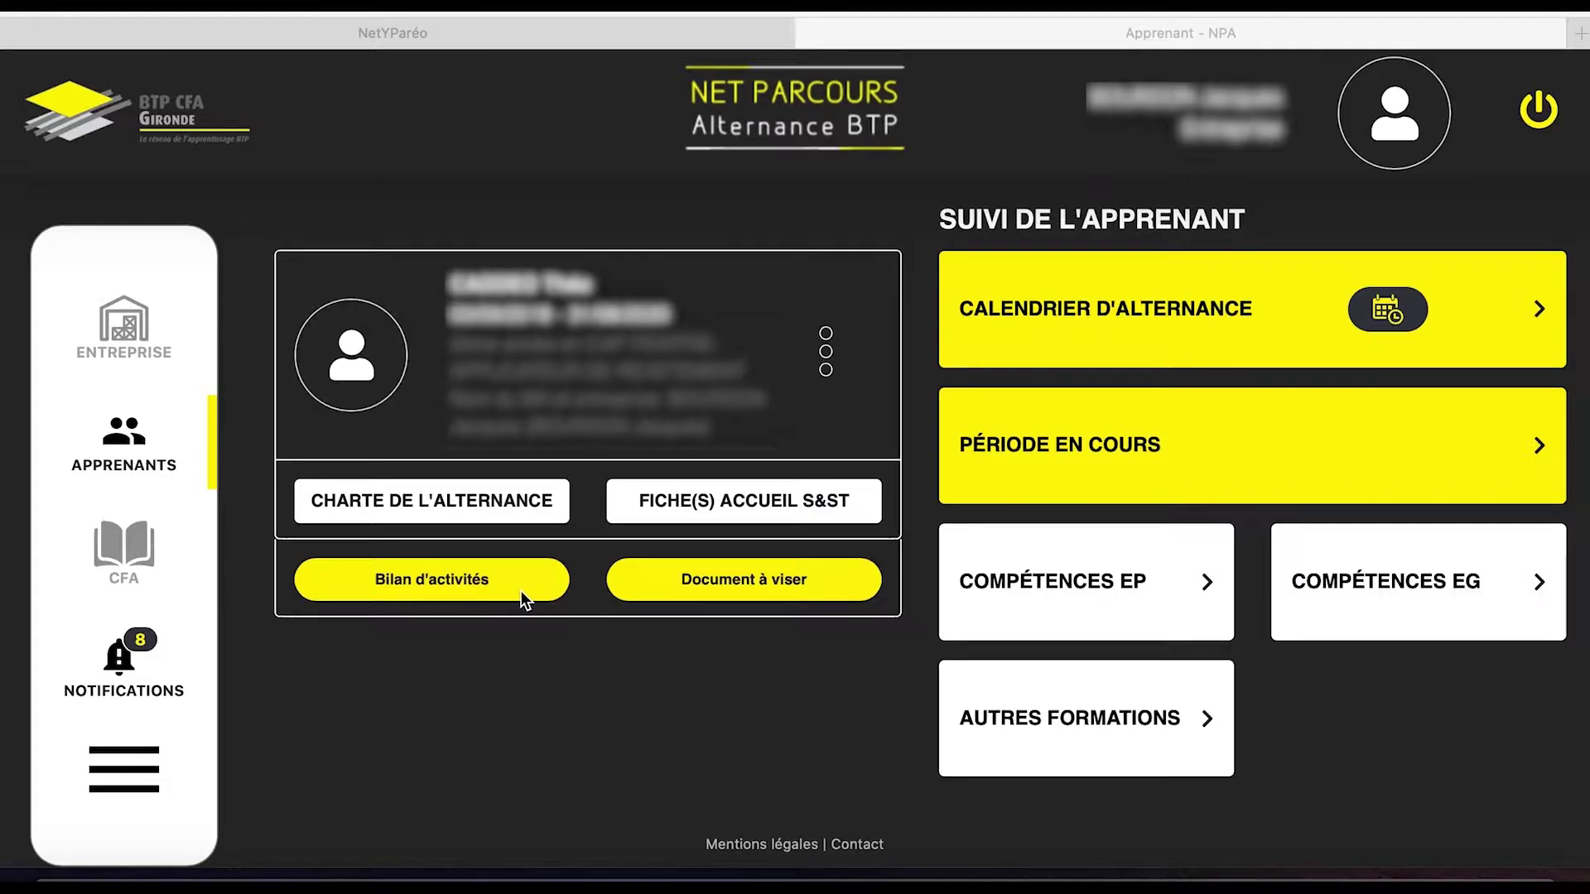
# Step: Open the apprentice's activity reports and select the company report for 16/09/2019 to 06/10/2019
pyautogui.click(427, 583)
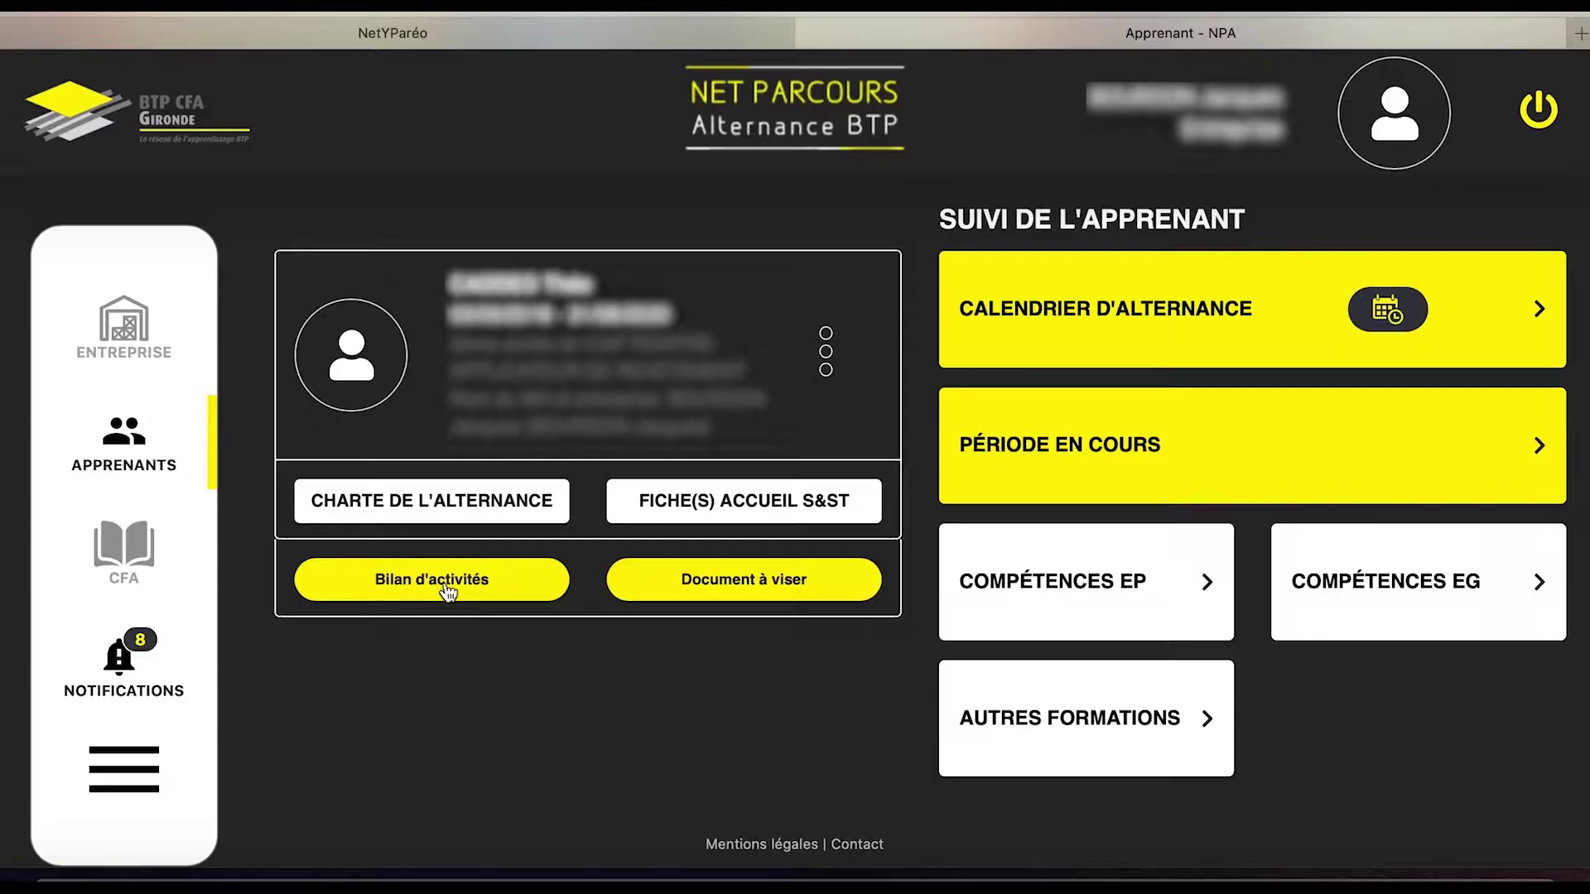
pyautogui.click(446, 583)
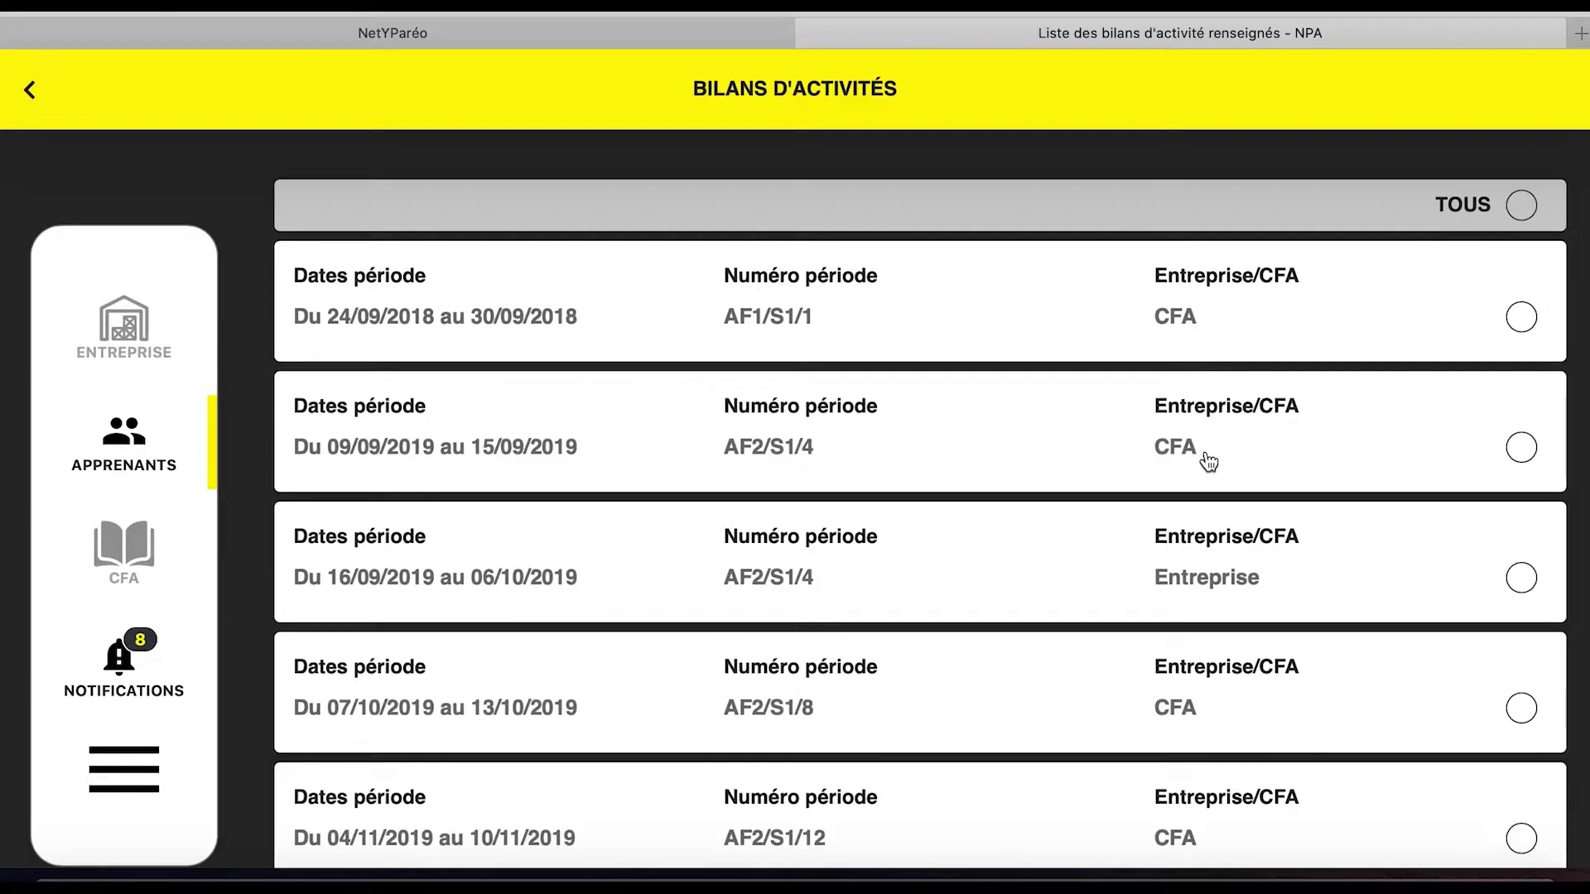
pyautogui.scroll(-2, 1182, 596)
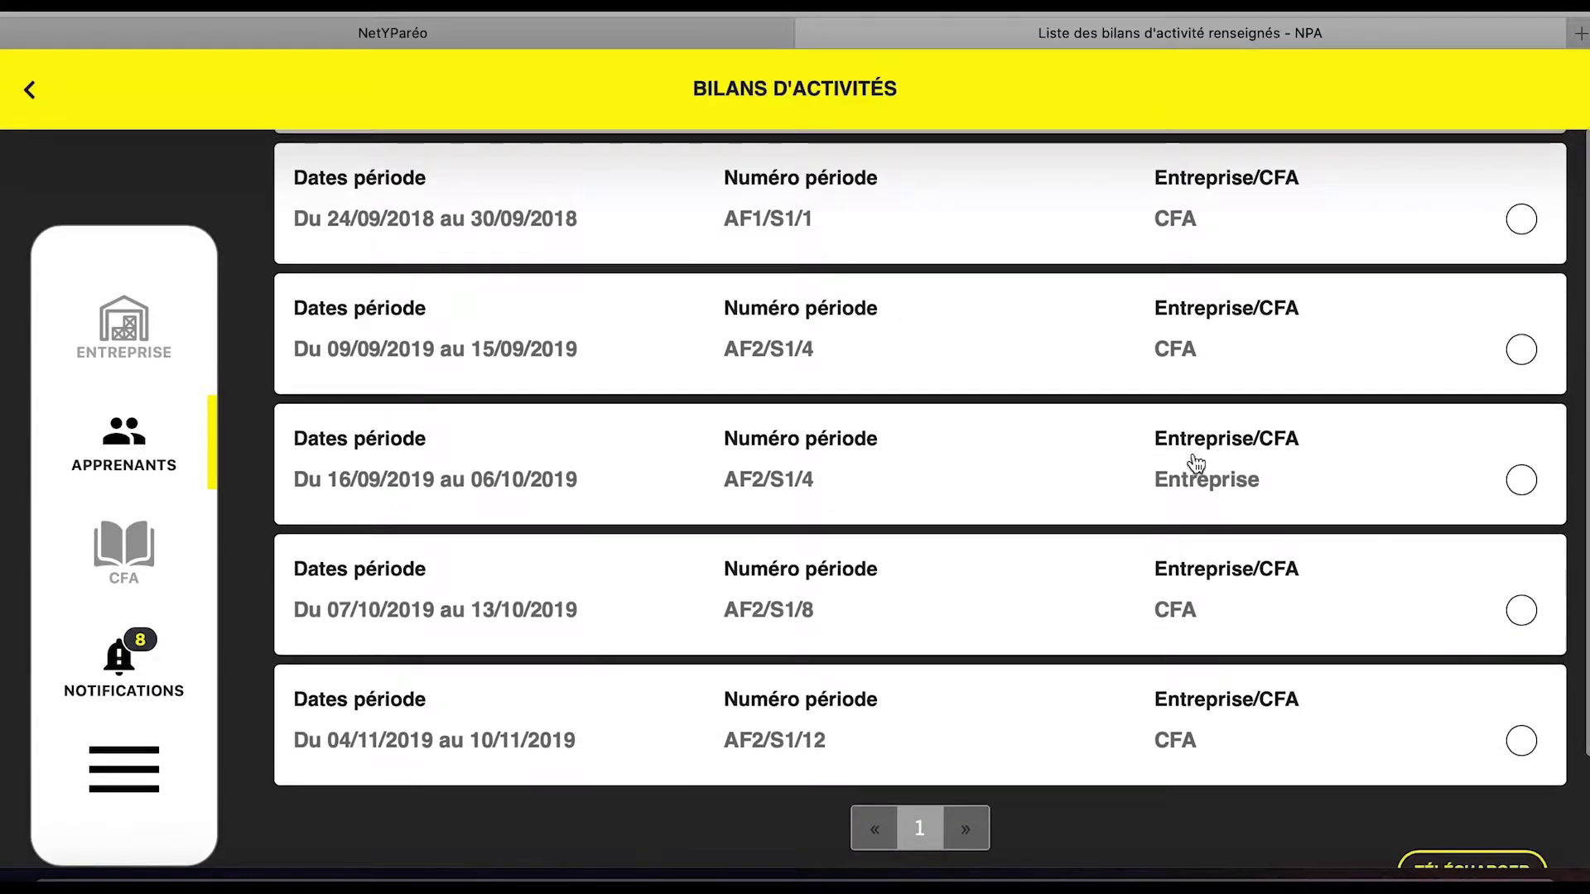
pyautogui.click(1242, 487)
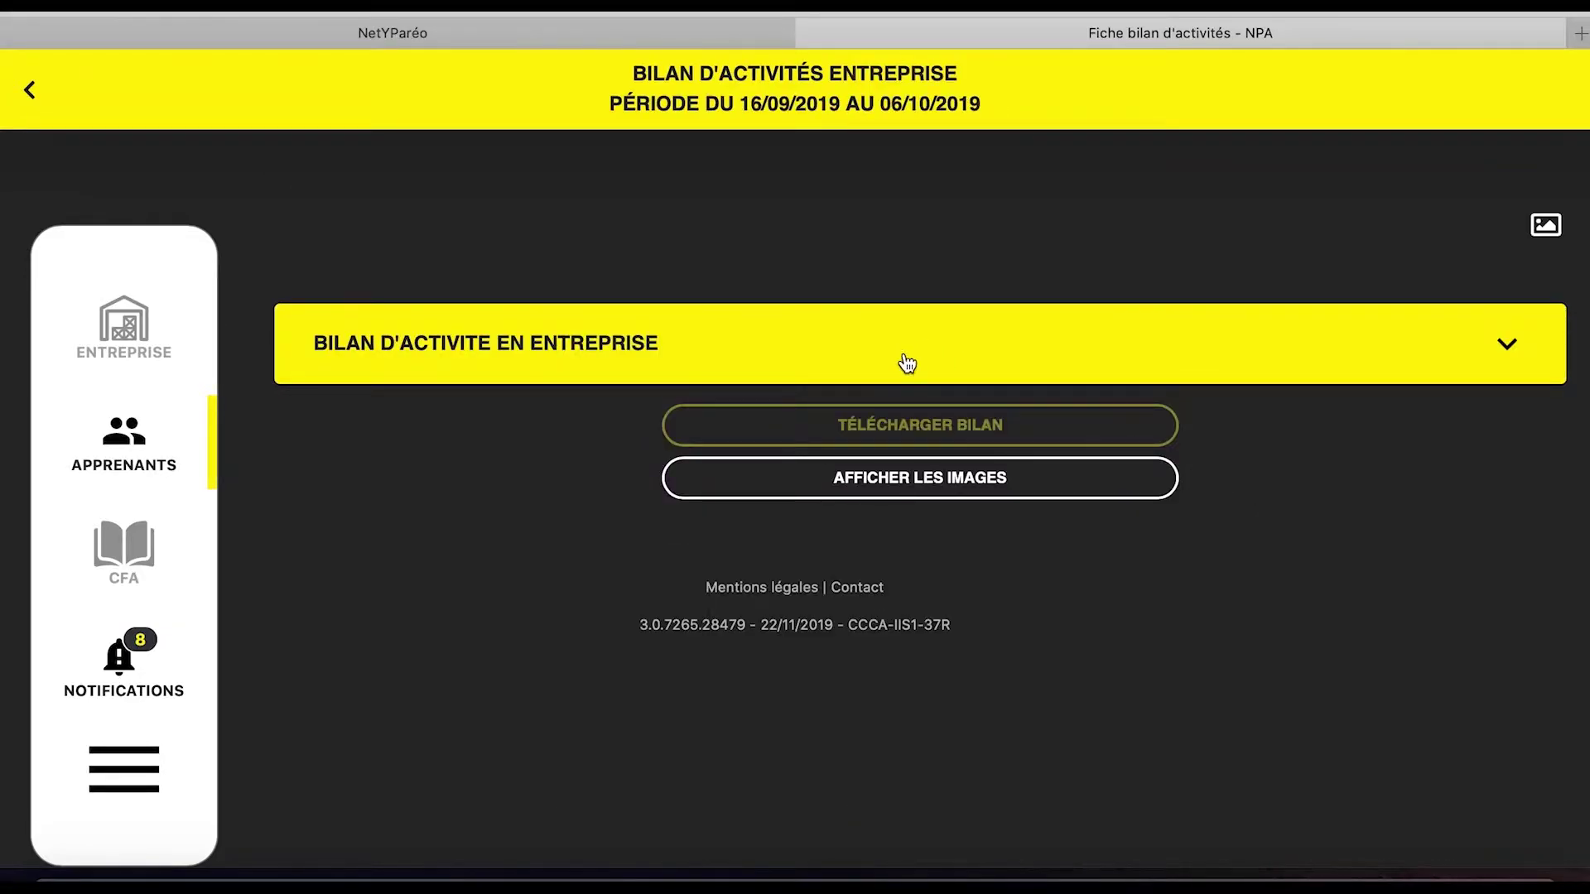
# Step: Expand the "Bilan d'activité en entreprise" section and read through the apprentice's answers
pyautogui.click(905, 358)
pyautogui.scroll(-1, 919, 546)
pyautogui.scroll(-5, 920, 545)
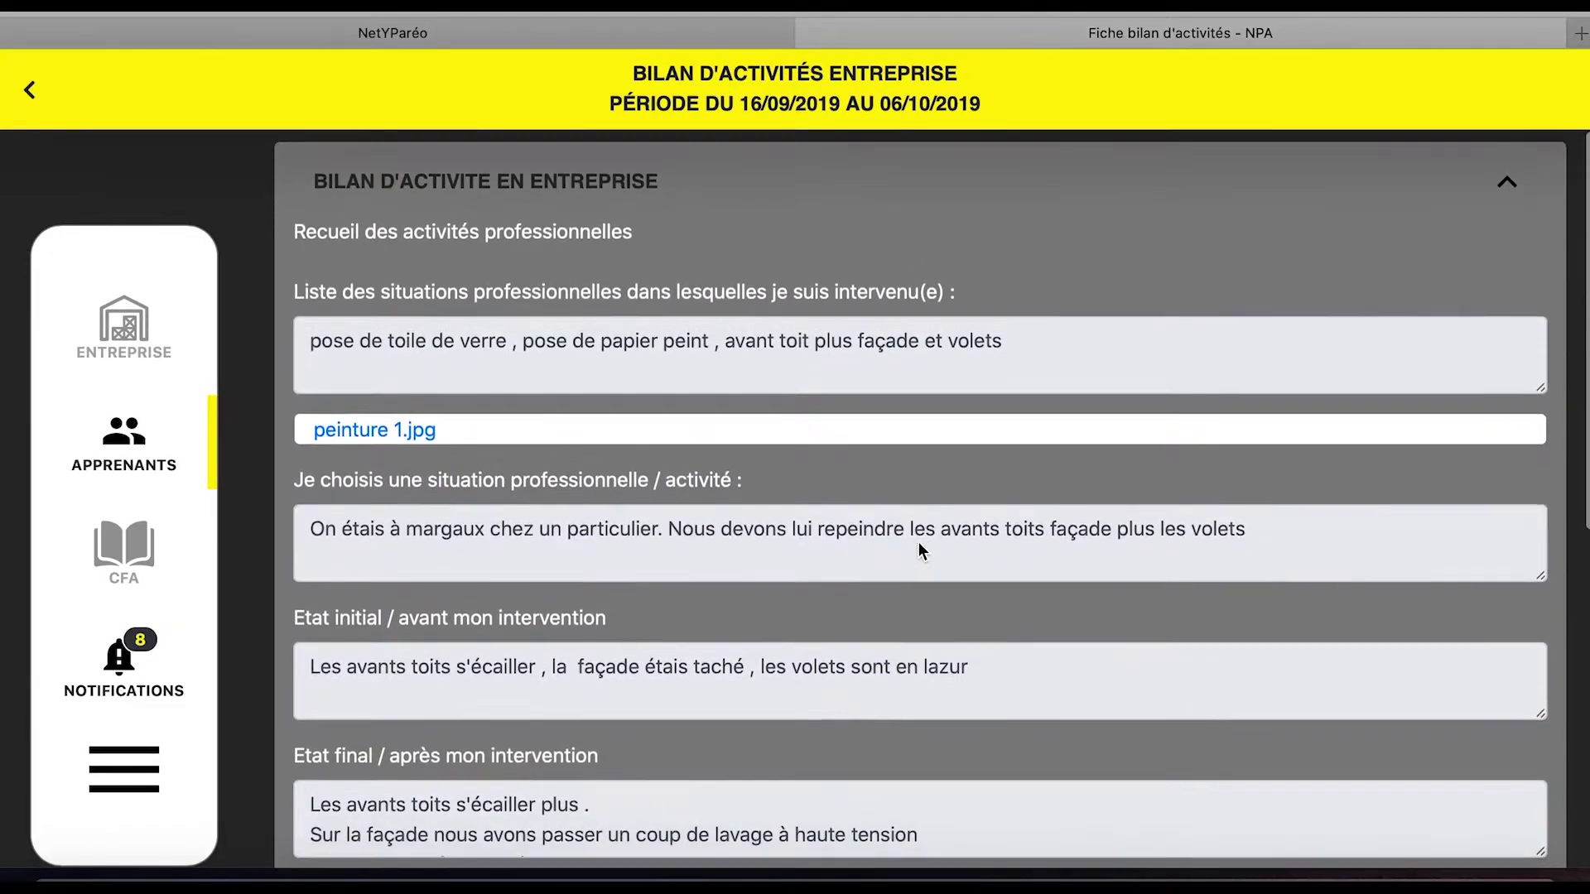
pyautogui.scroll(-6, 919, 546)
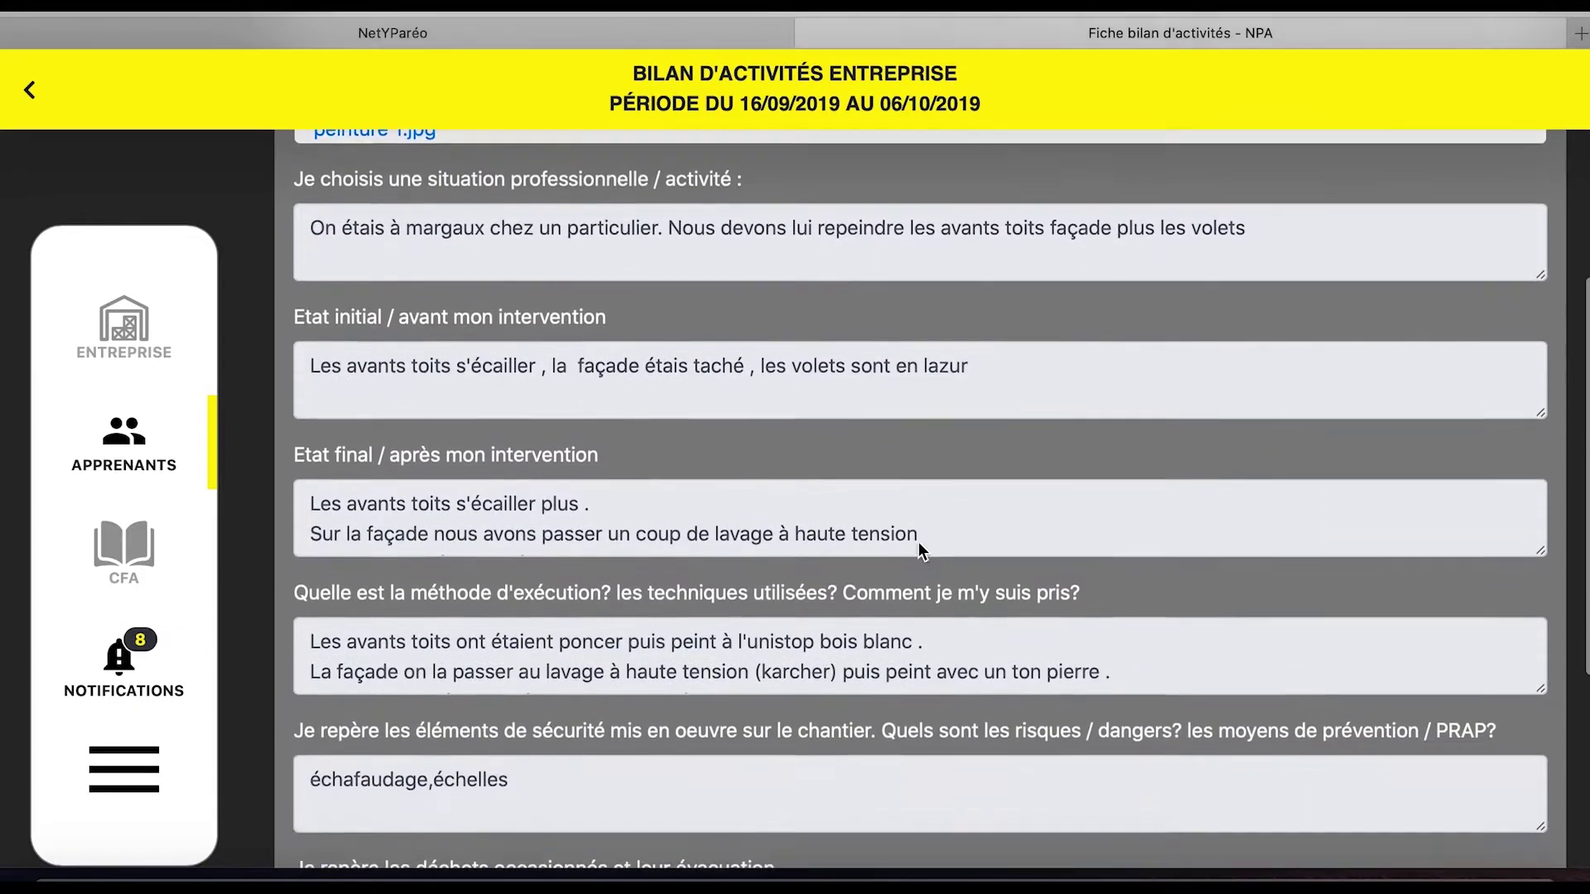
pyautogui.scroll(-1, 917, 548)
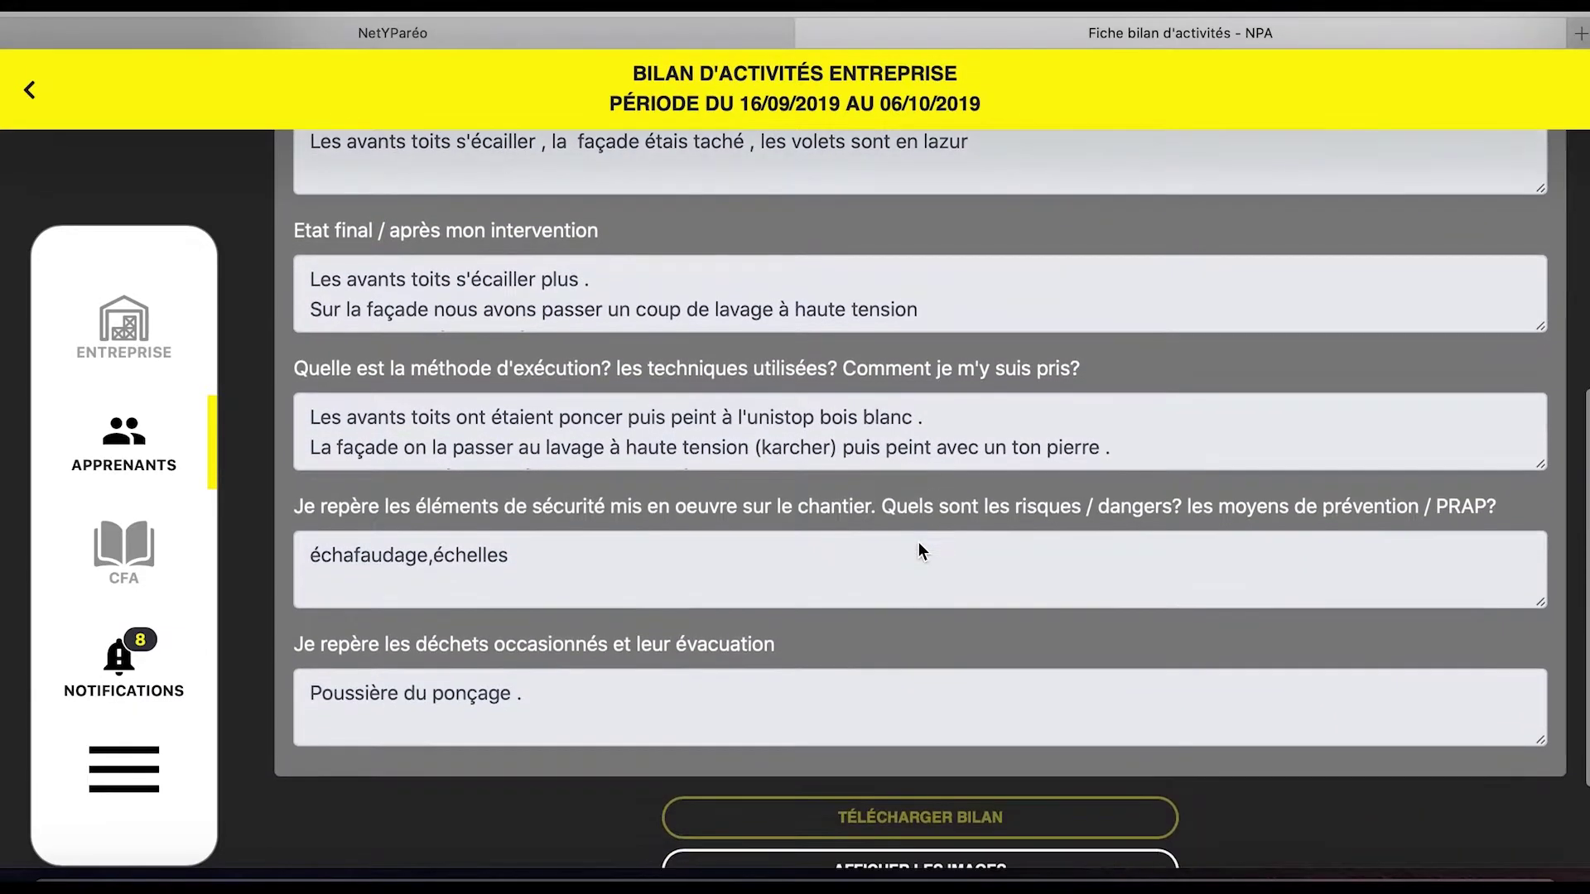
pyautogui.scroll(-1, 558, 285)
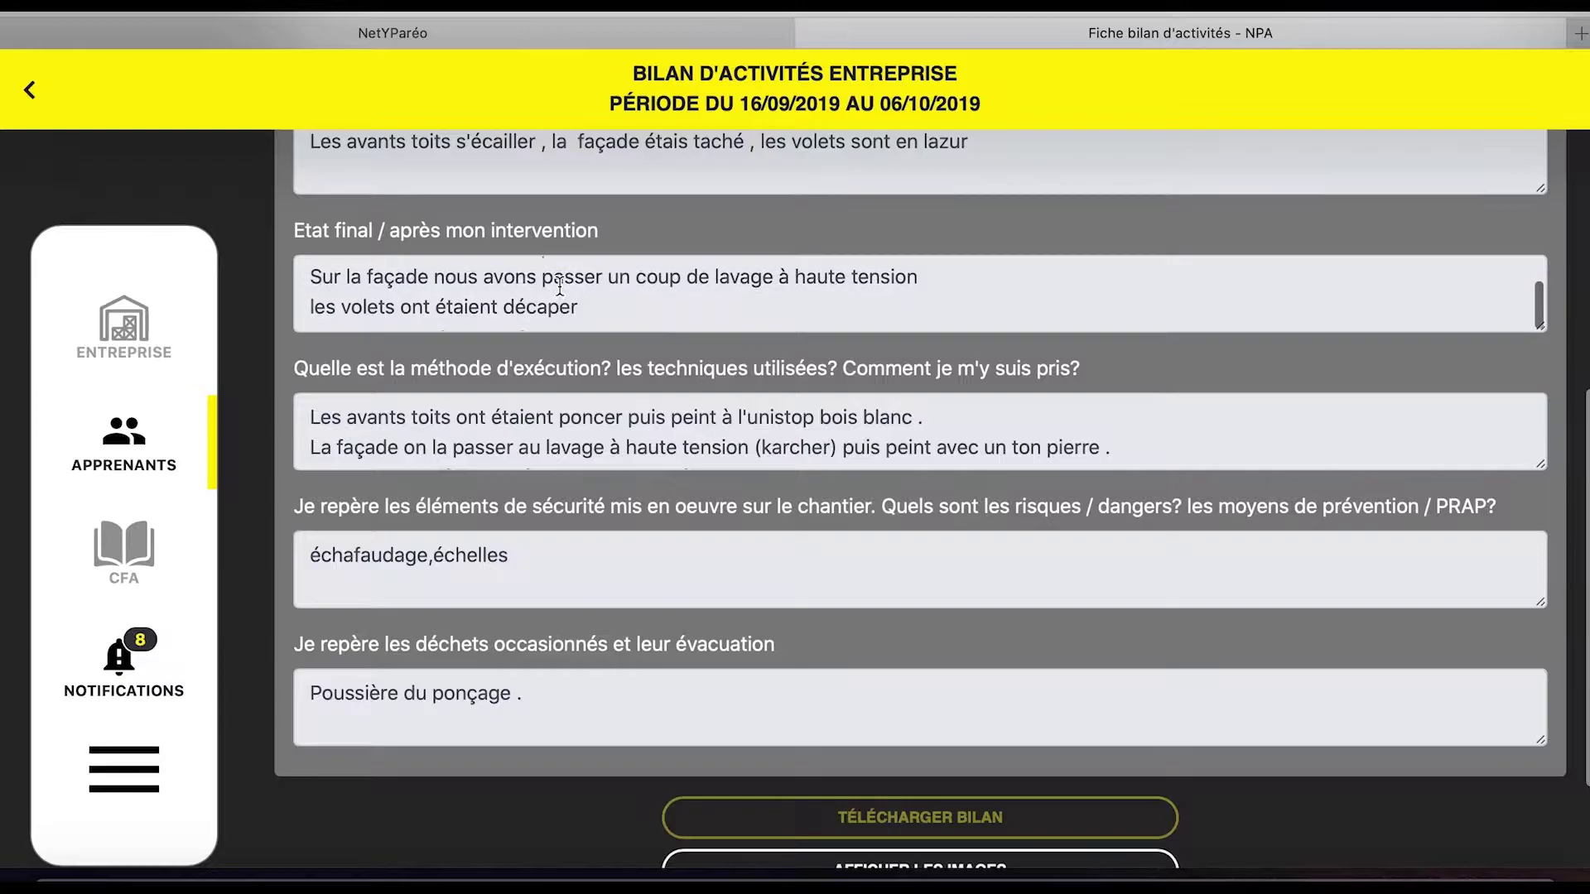
pyautogui.scroll(-1, 580, 416)
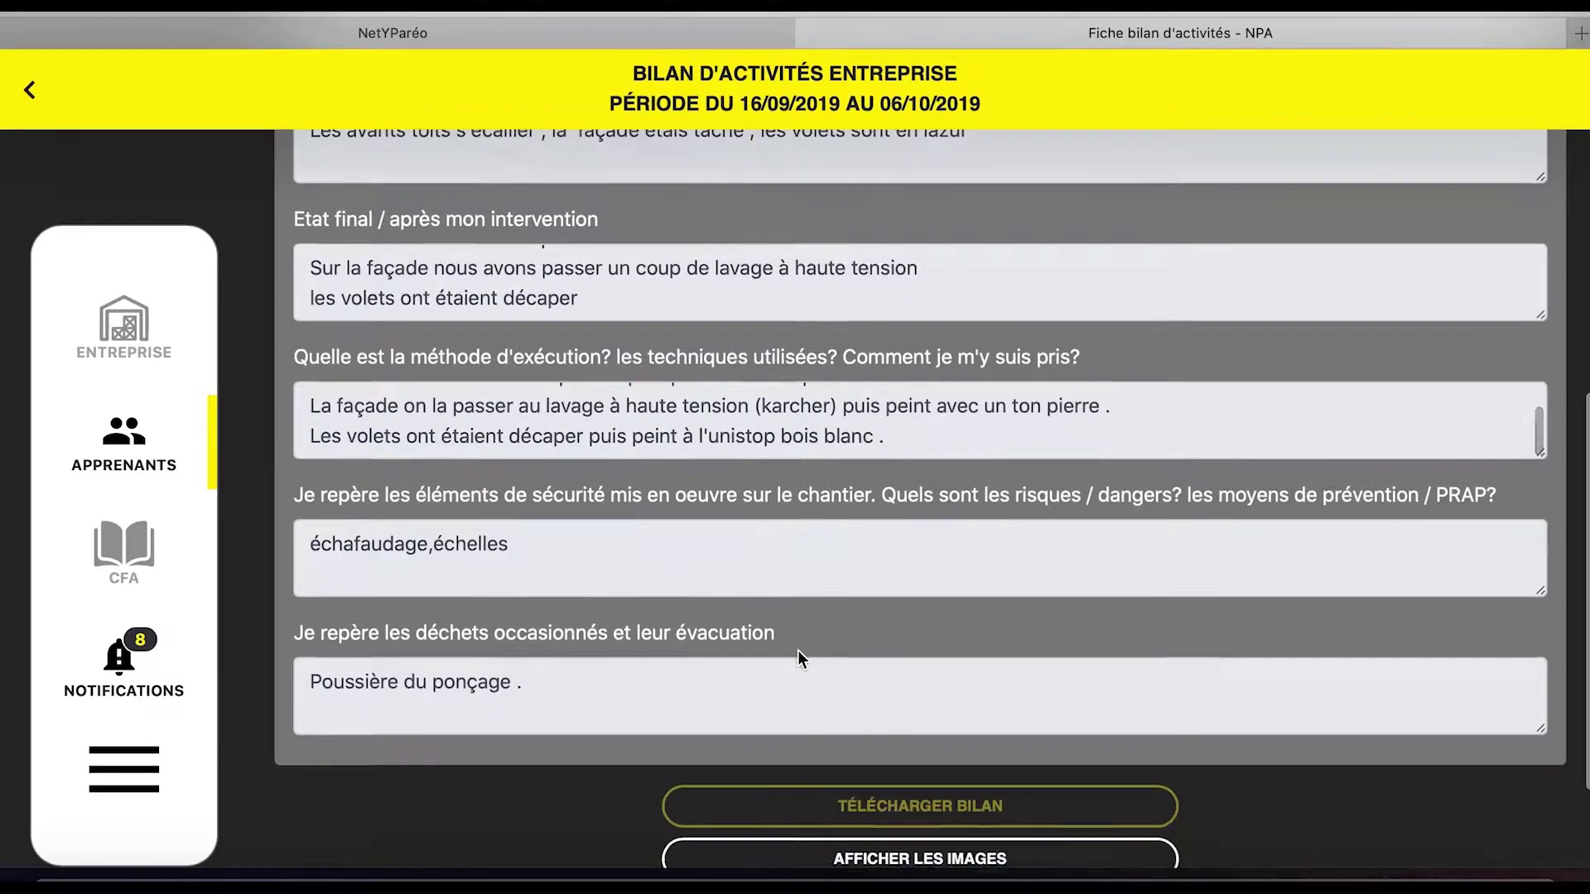
# Step: Display the images in the company report and look at the peinture 1.jpg photo
pyautogui.scroll(-2, 797, 649)
pyautogui.click(894, 753)
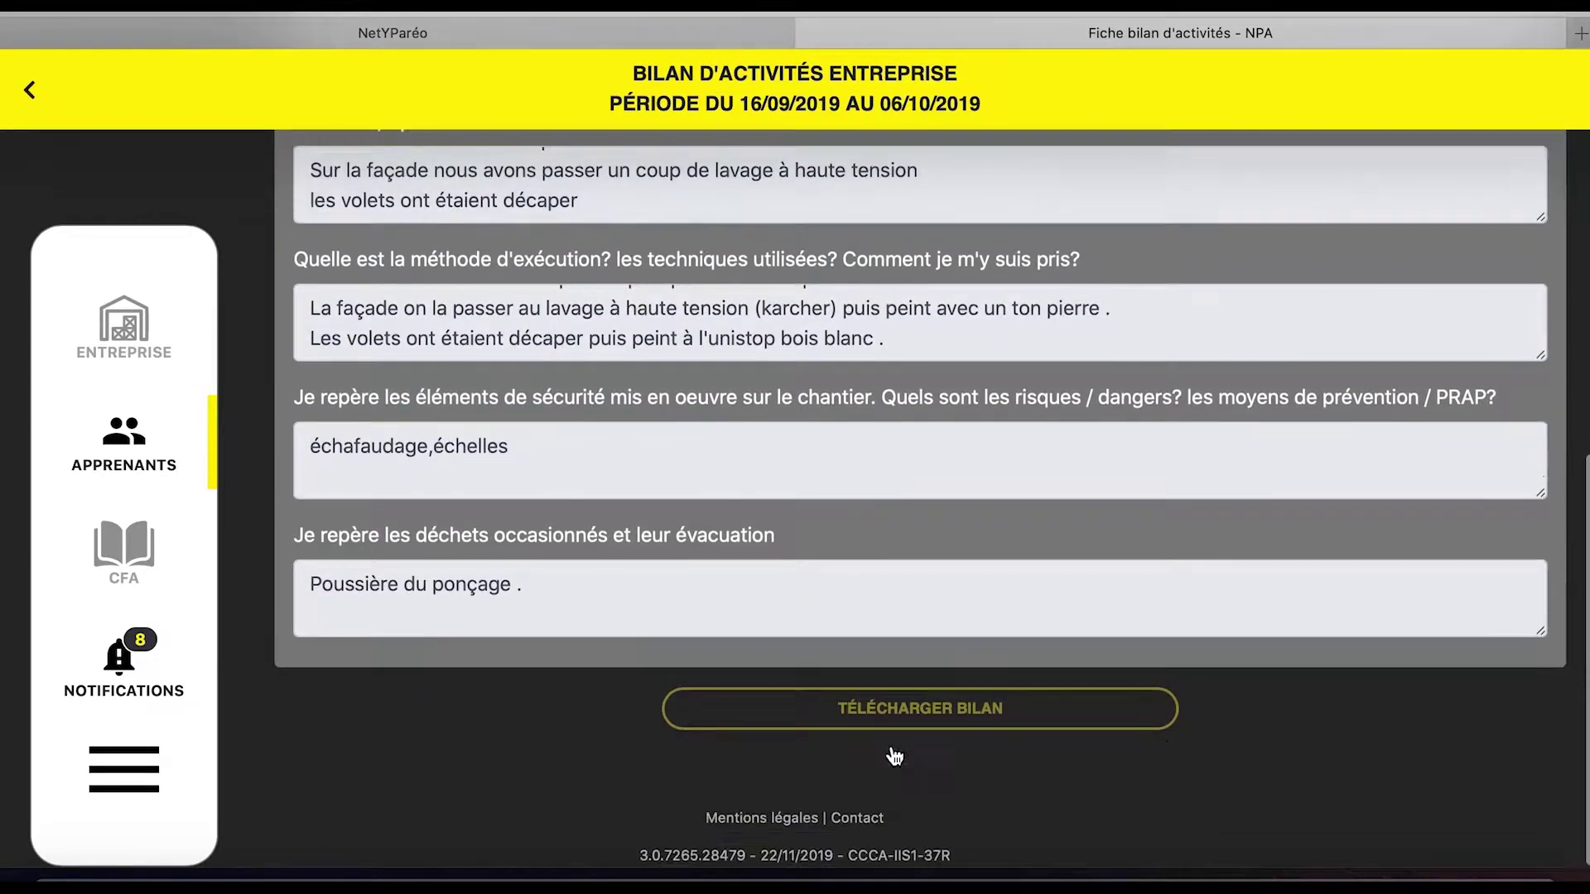
pyautogui.scroll(8, 879, 629)
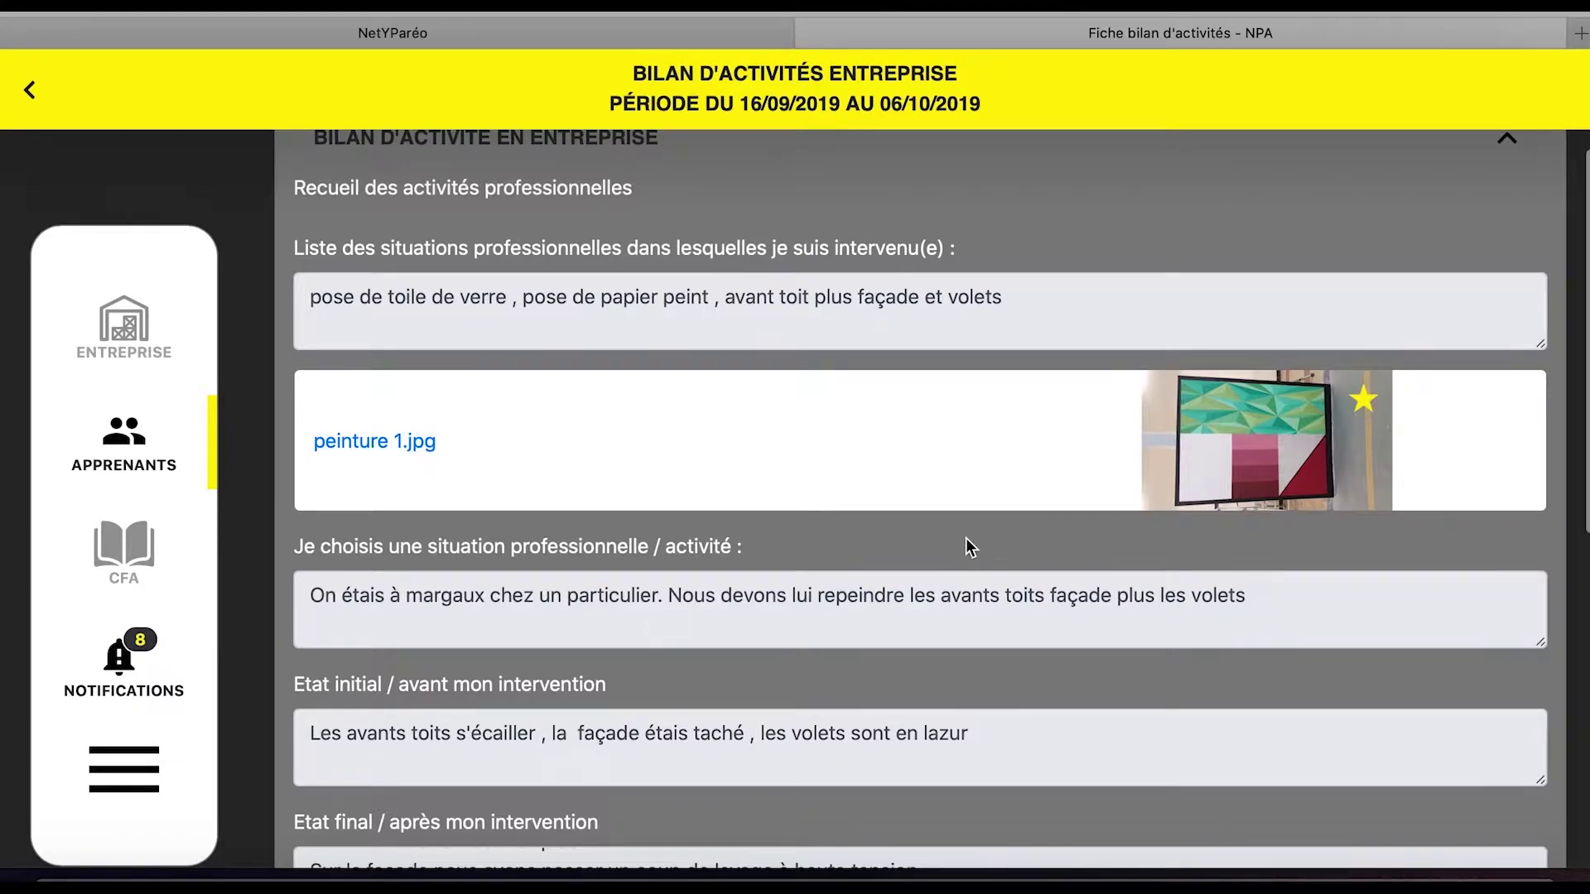
pyautogui.scroll(-2, 965, 538)
pyautogui.scroll(2, 969, 546)
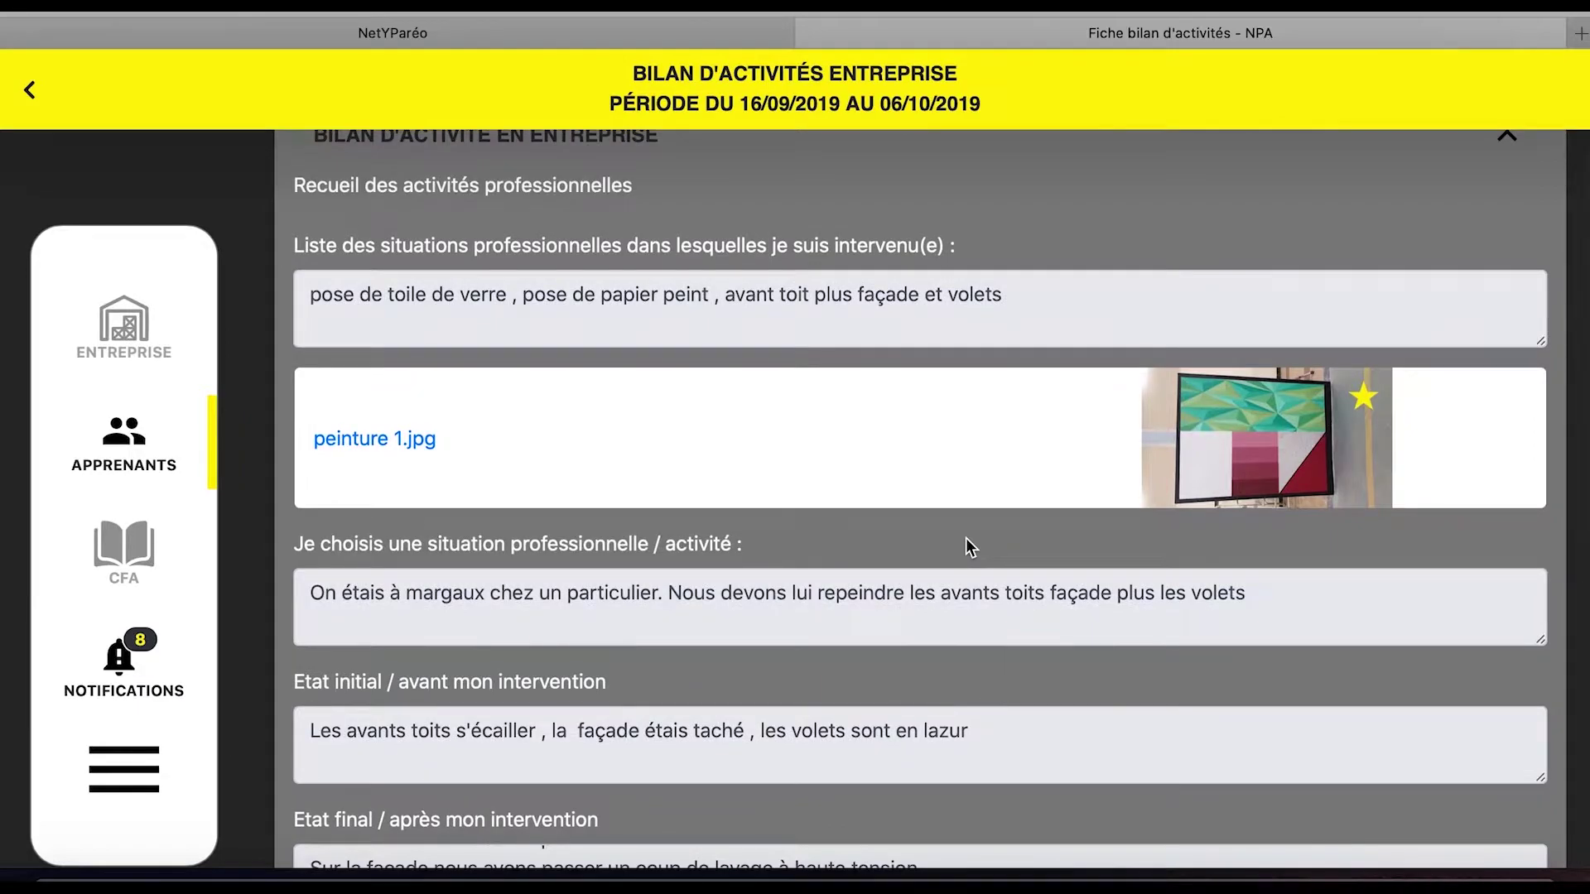
# Step: Return to the list of activity reports and look through the company and CFA periods
pyautogui.click(30, 92)
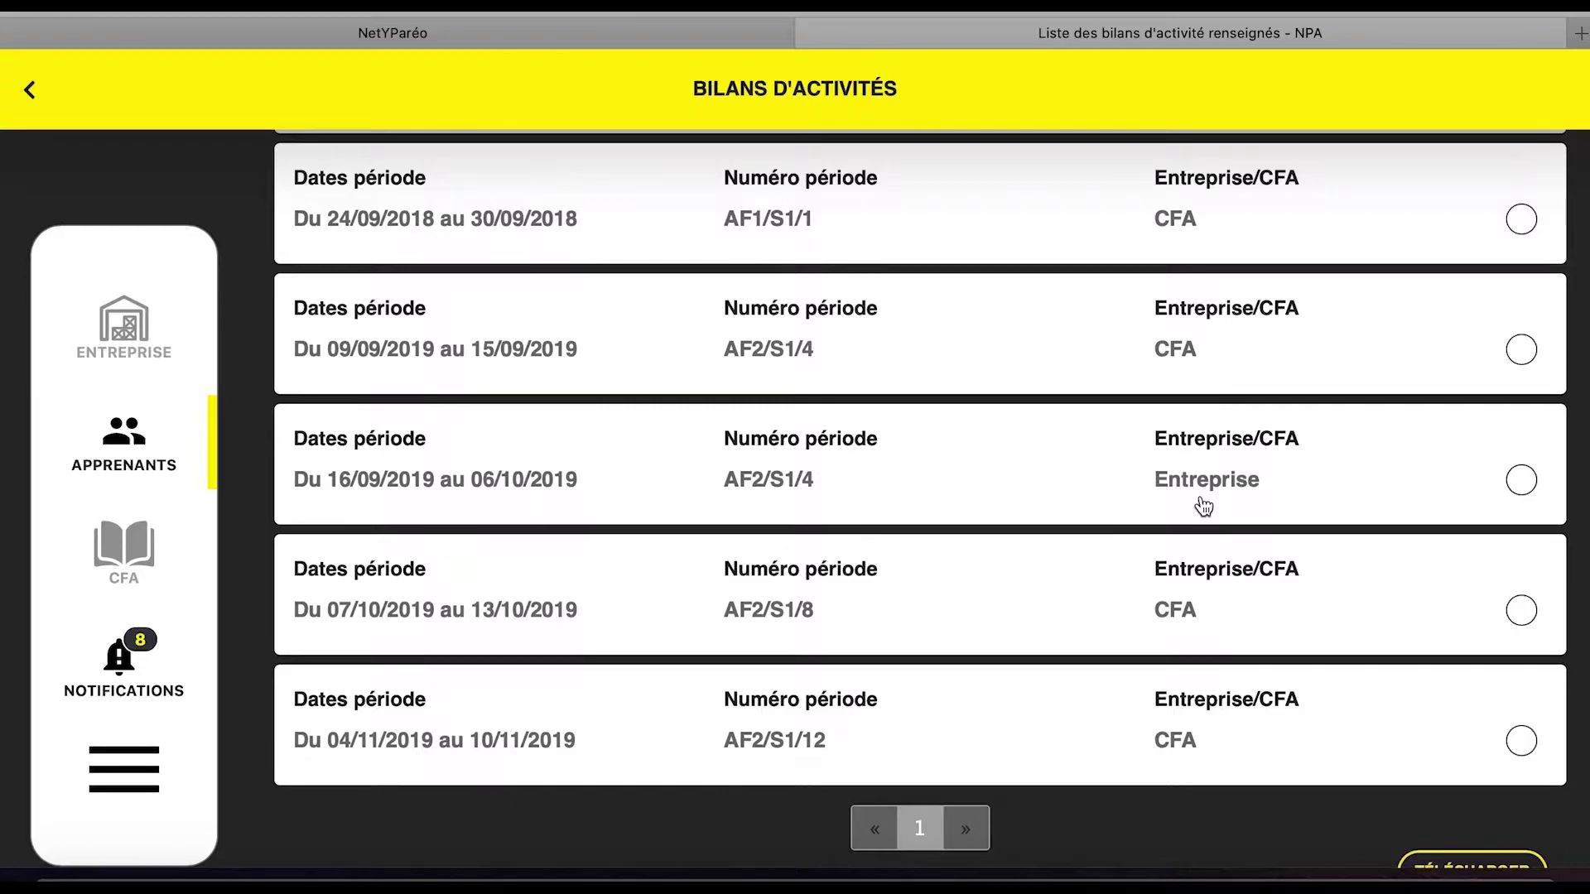
pyautogui.scroll(-2, 1203, 505)
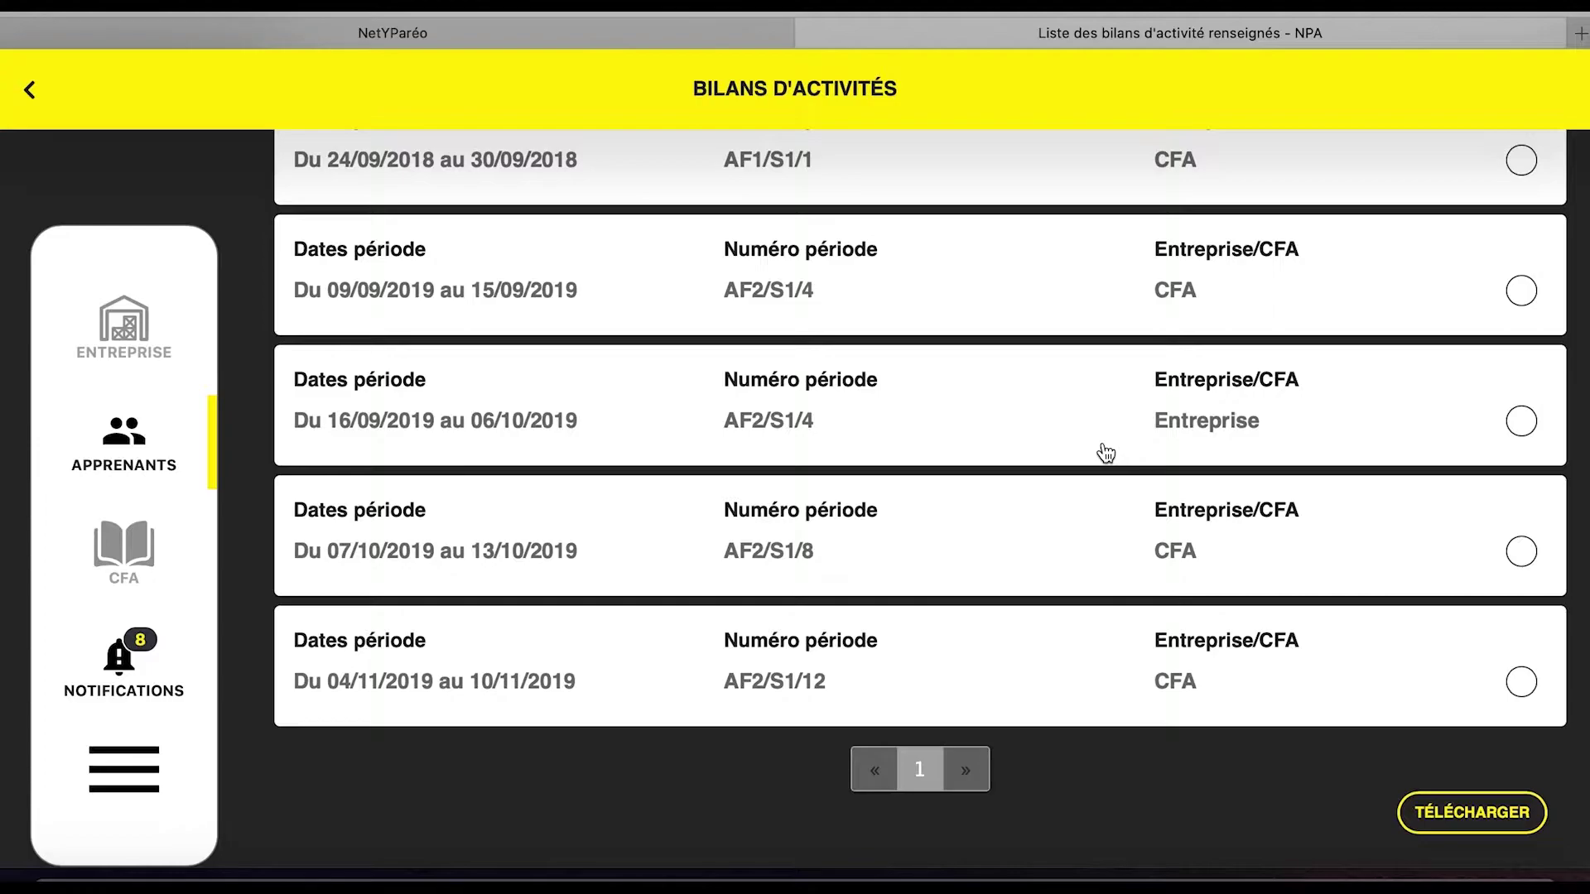
pyautogui.scroll(-1, 1106, 453)
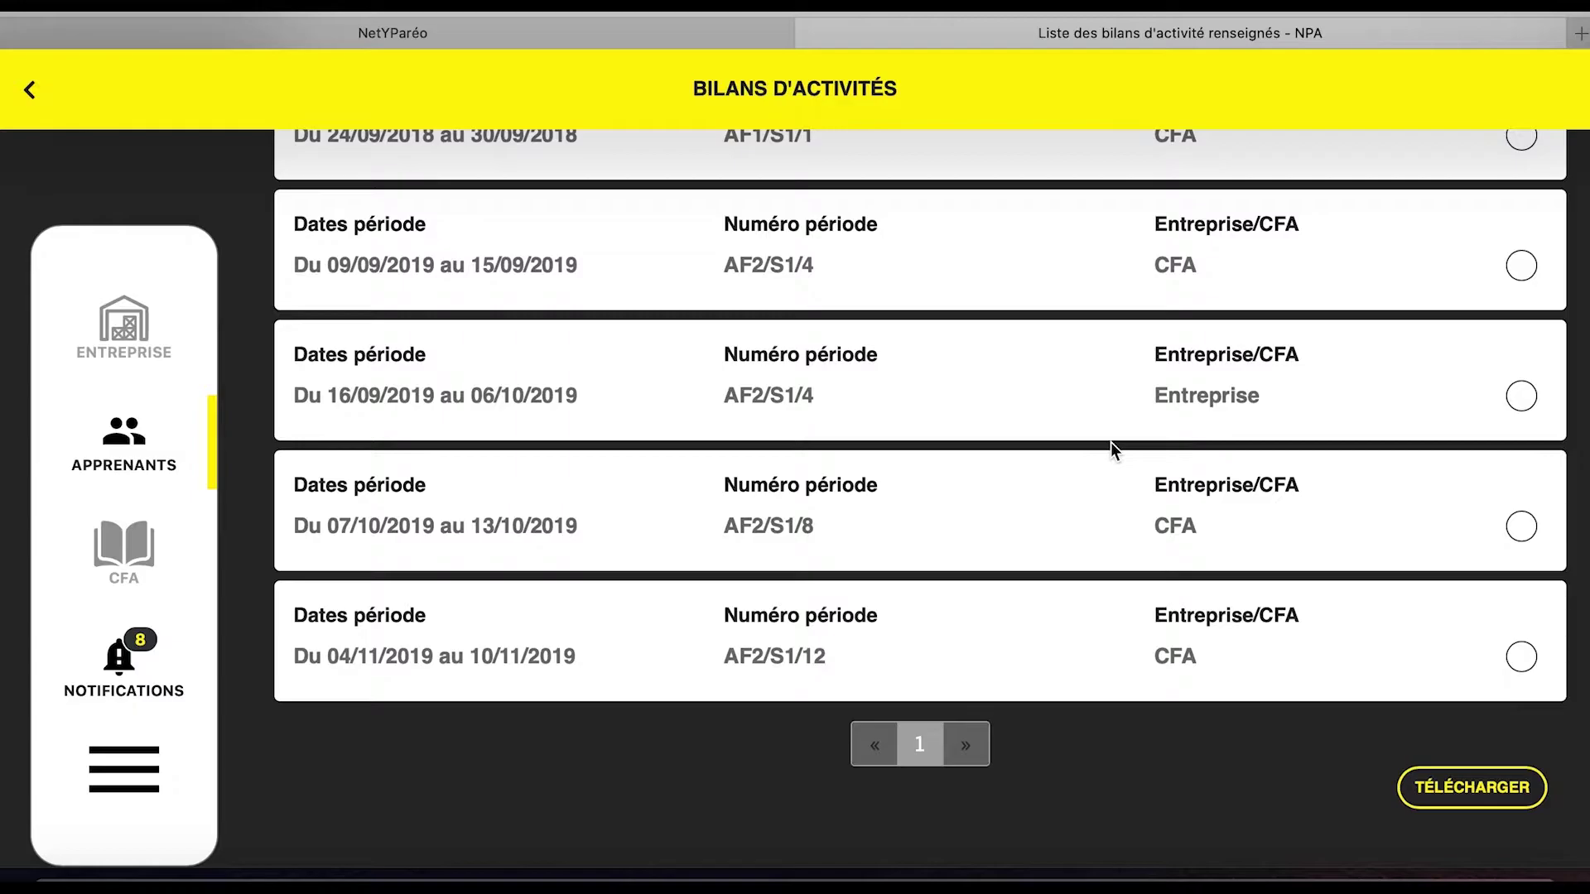
pyautogui.scroll(3, 1111, 442)
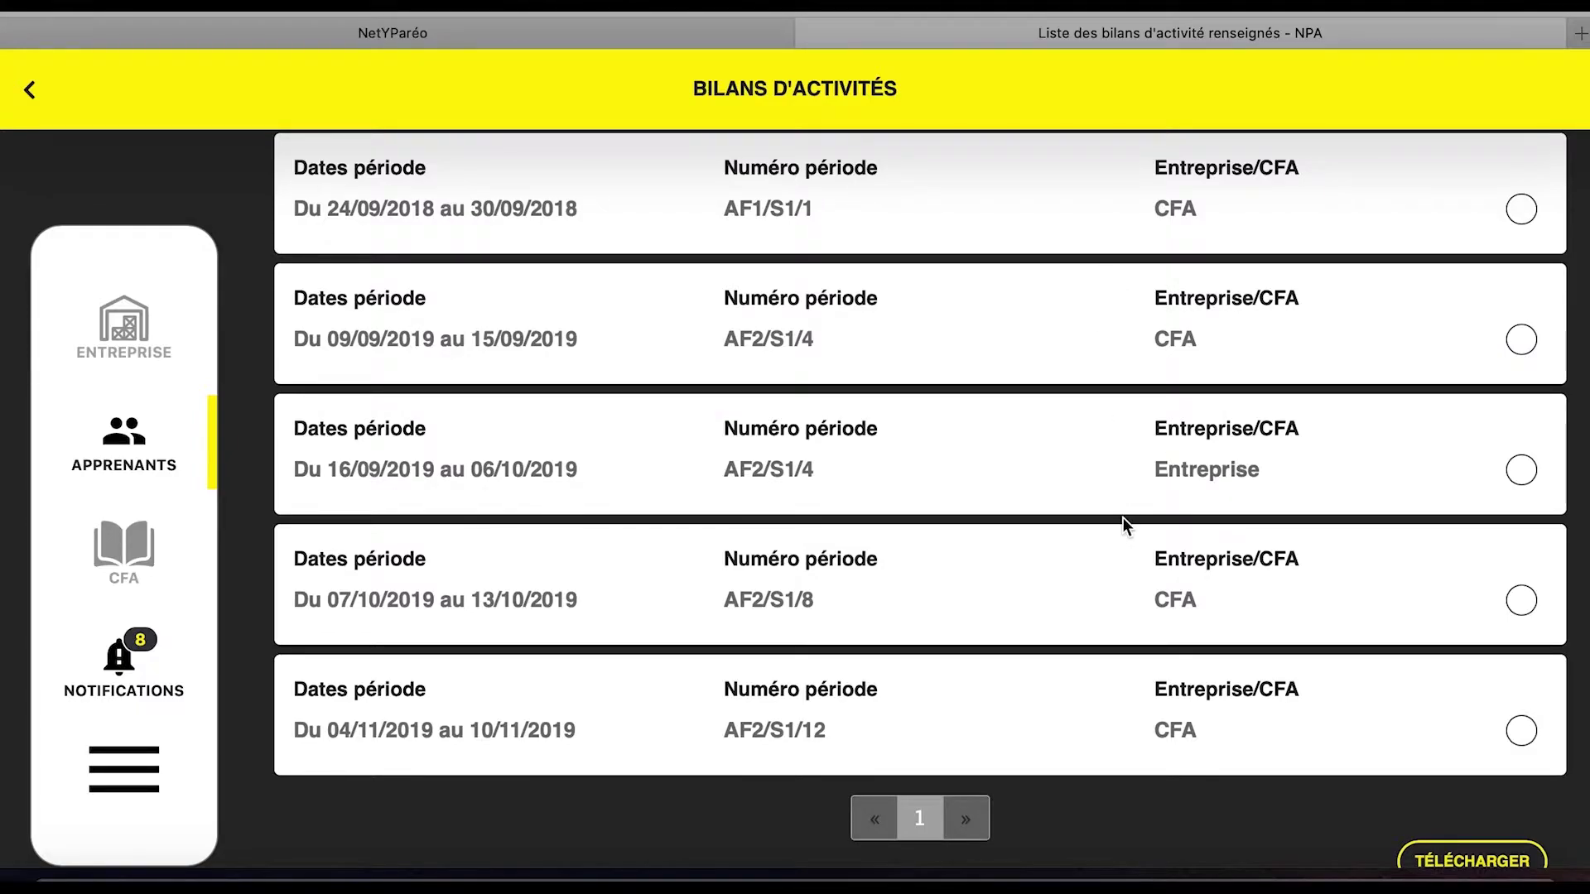
pyautogui.scroll(-2, 1123, 519)
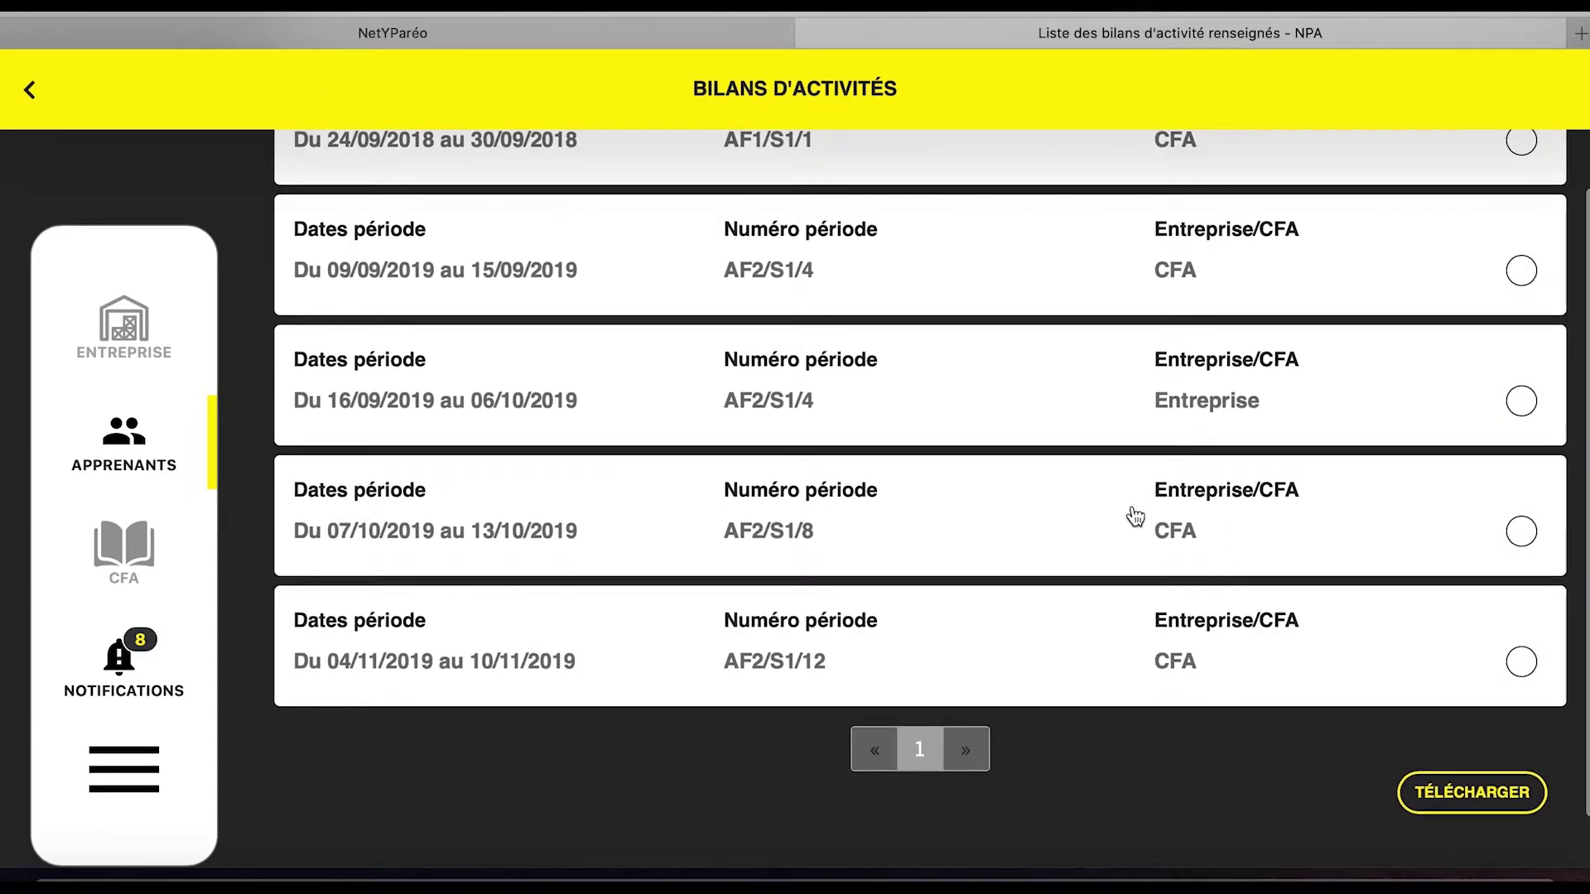
# Step: Open the CFA report for 07/10/2019 to 13/10/2019 and read its analysis of the professional situation
pyautogui.click(1133, 516)
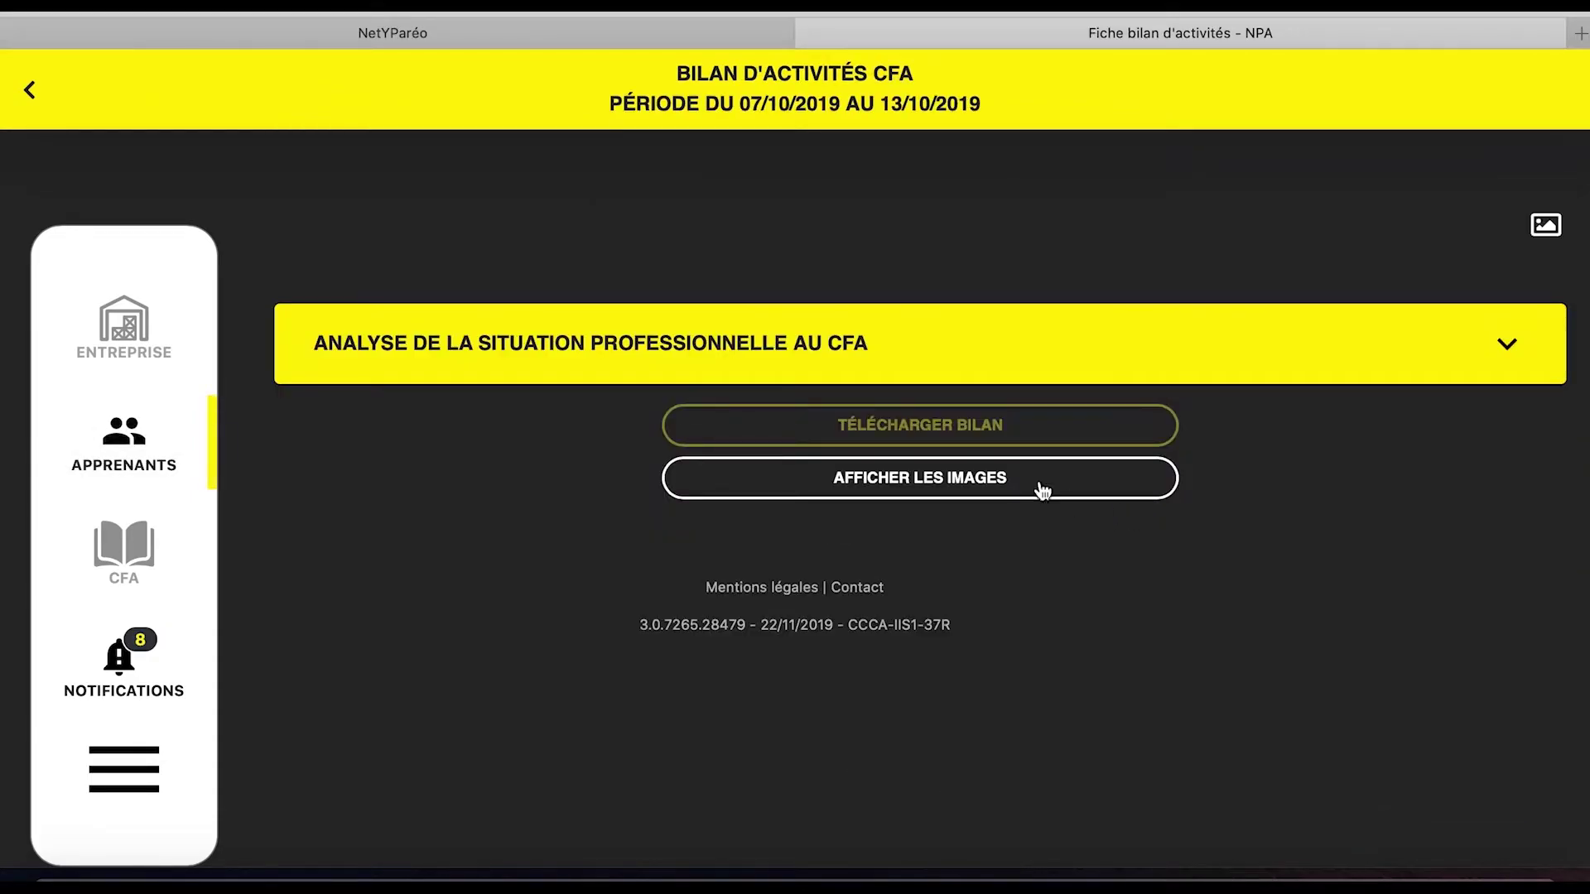
pyautogui.click(901, 361)
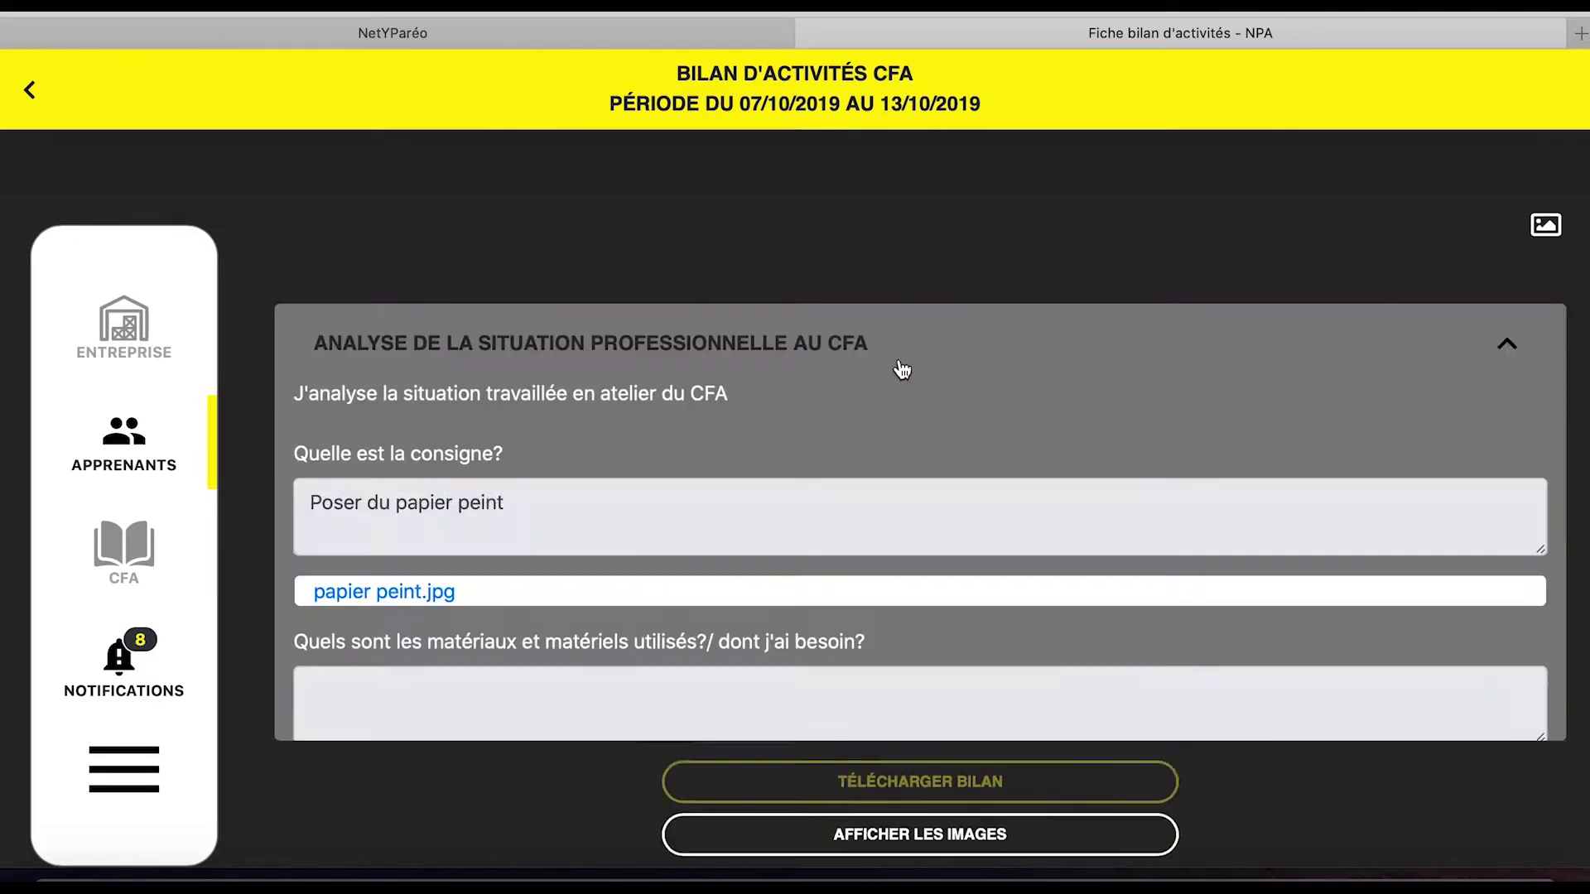
pyautogui.scroll(-1, 837, 497)
pyautogui.scroll(-2, 828, 513)
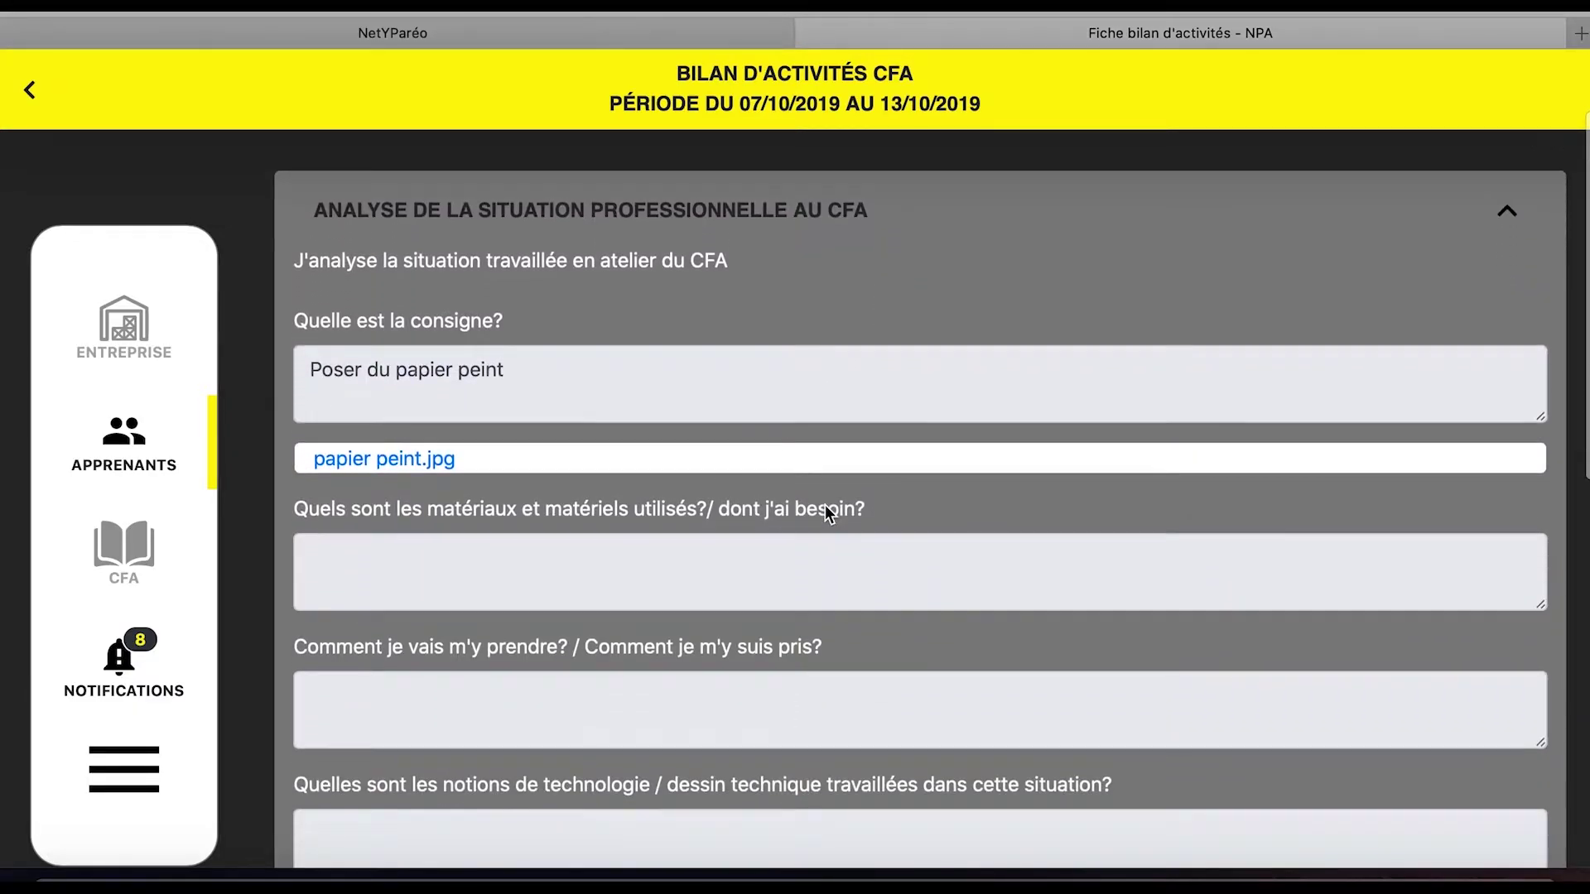
pyautogui.scroll(-15, 825, 507)
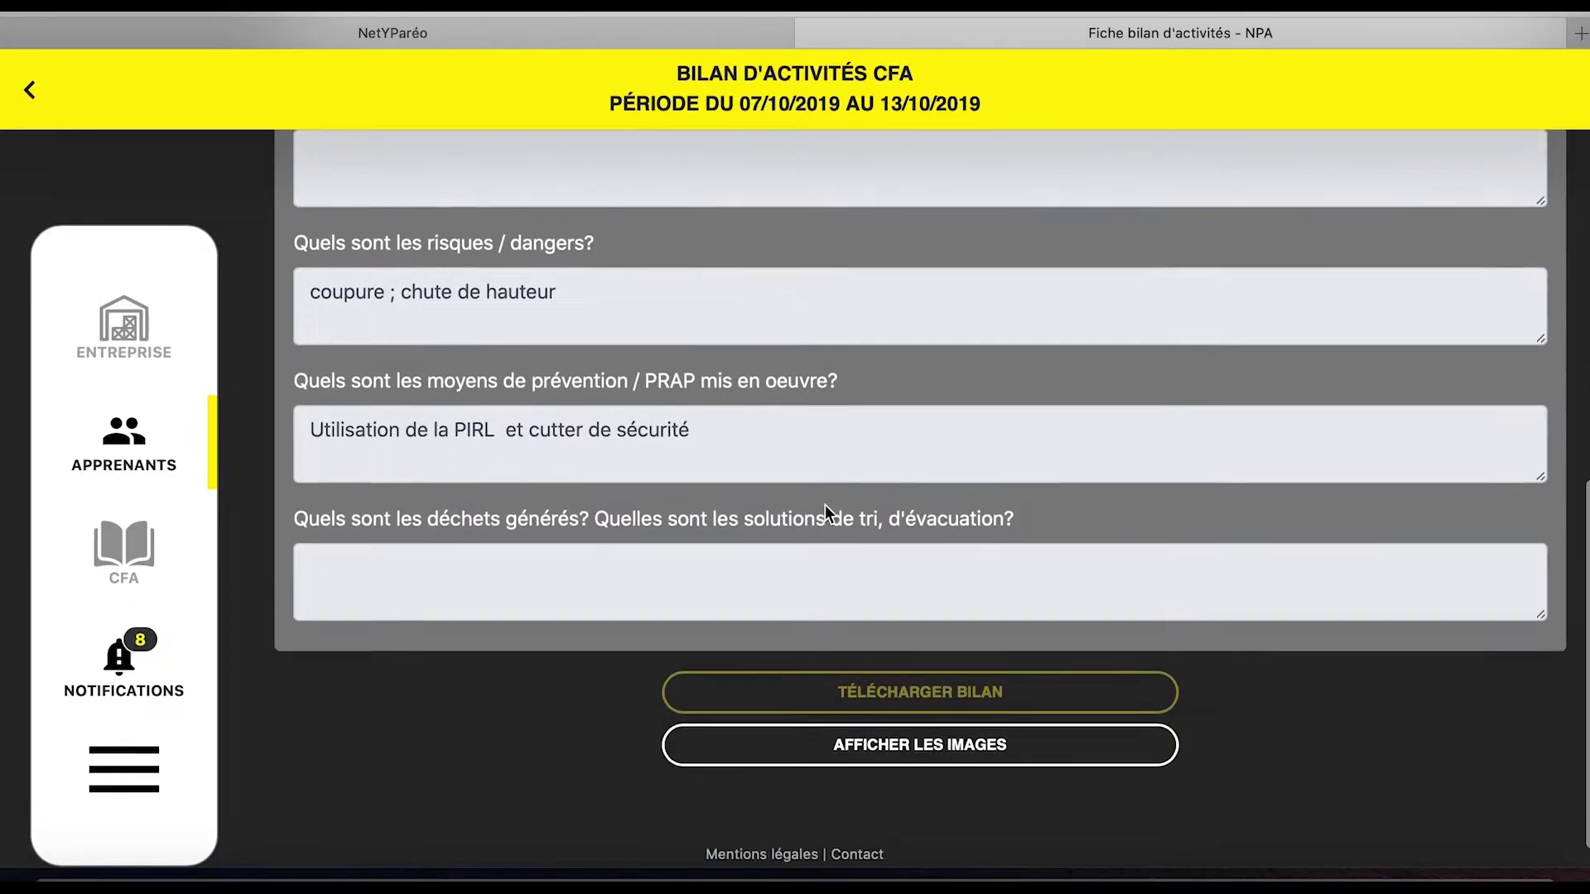
# Step: Display the images attached to the CFA activity report and go back up to view them
pyautogui.click(923, 749)
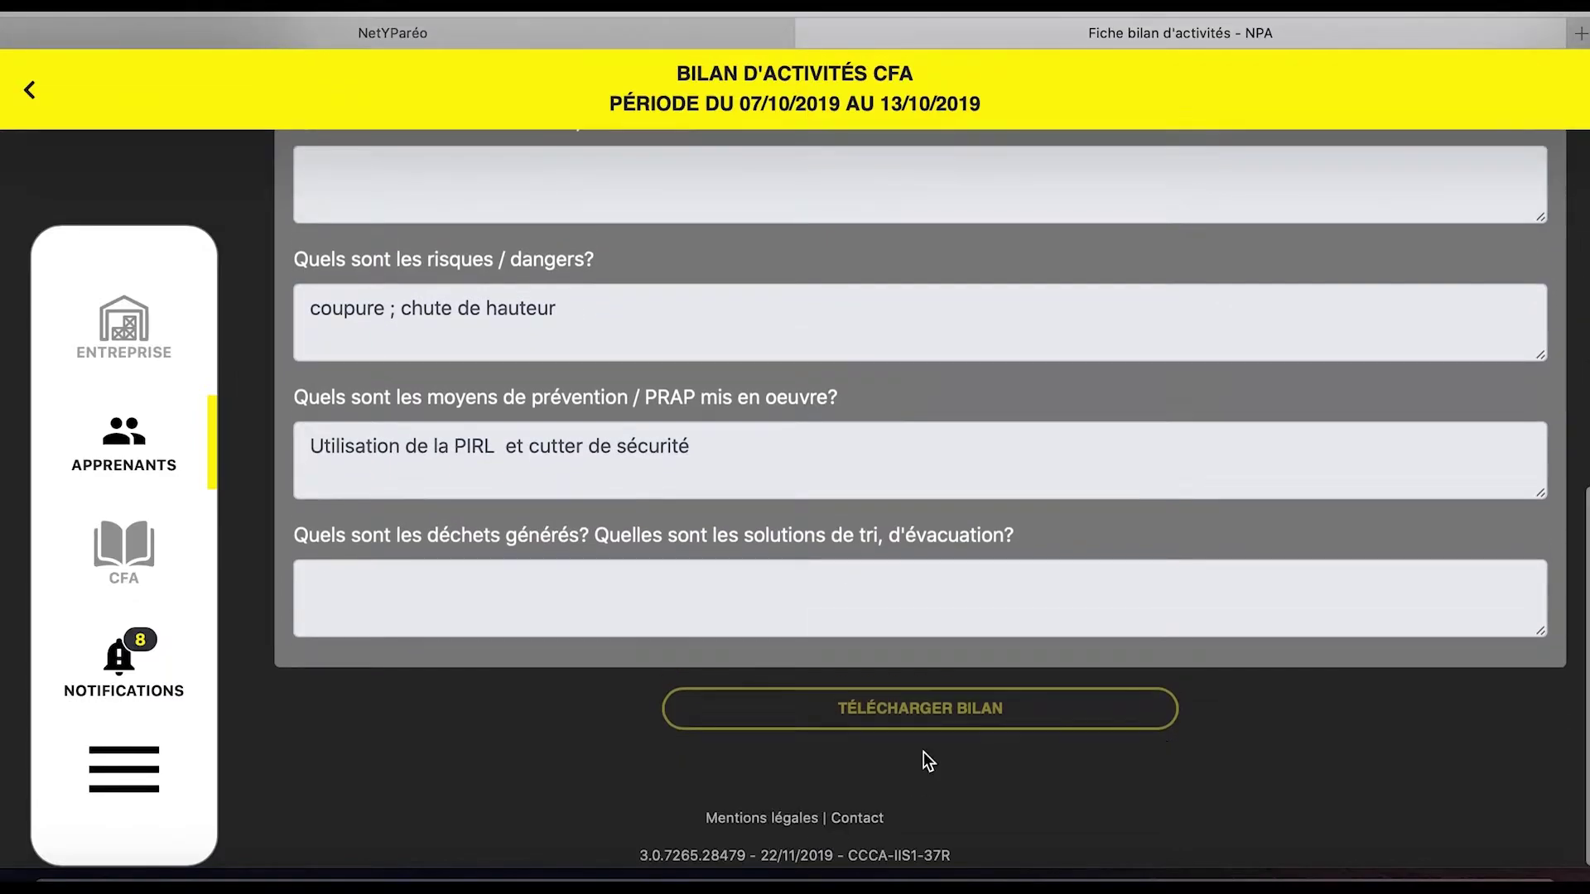
pyautogui.scroll(2, 946, 465)
pyautogui.scroll(10, 911, 345)
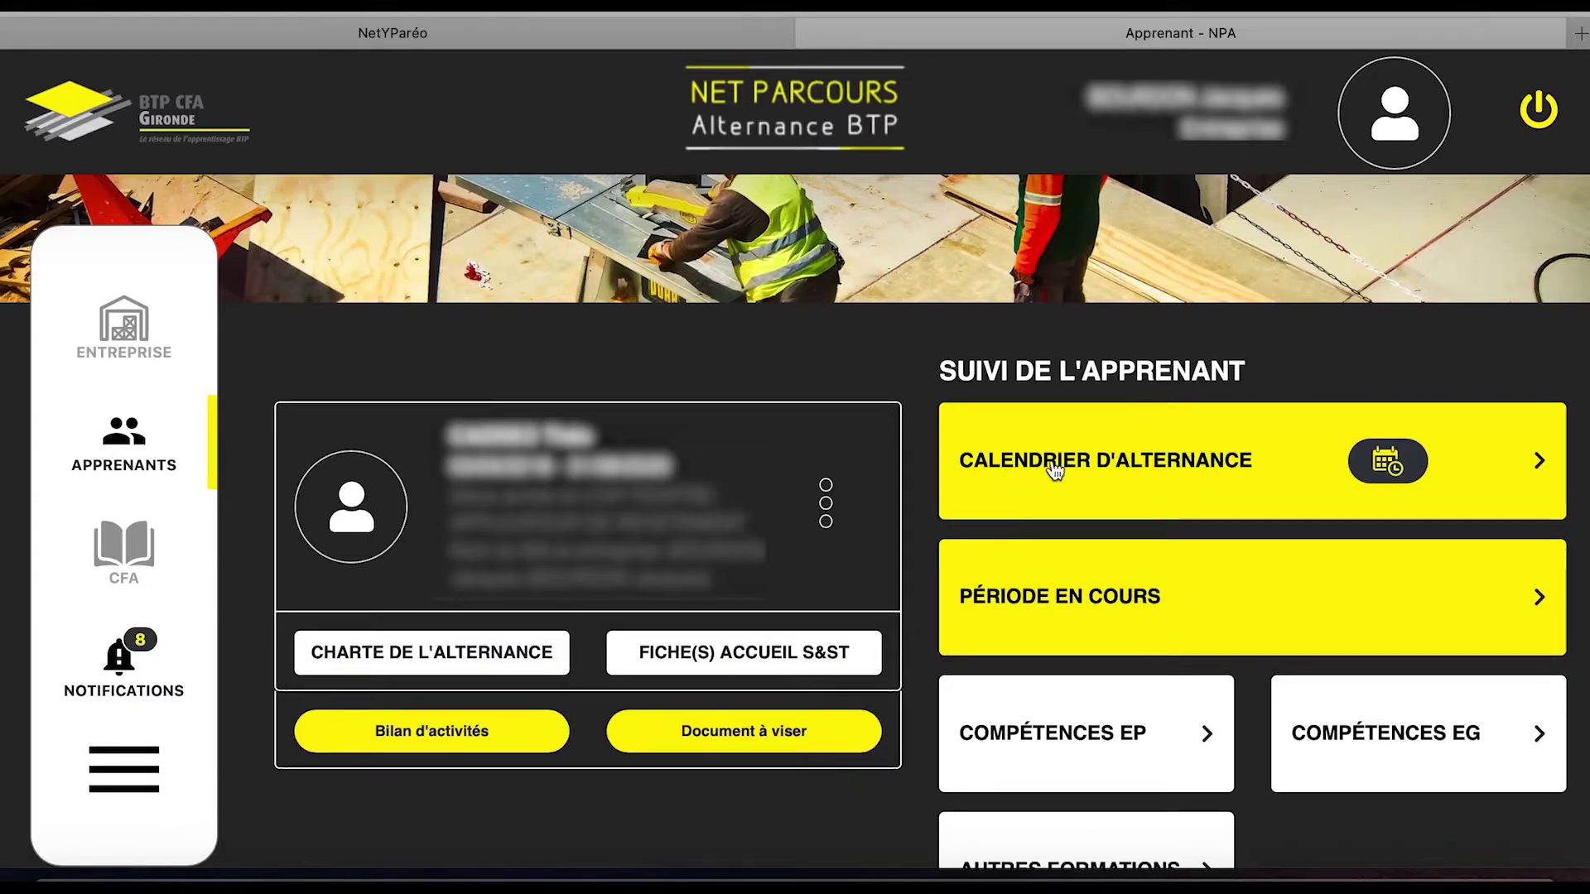
# Step: Open the apprentice's work-study calendar and select the CFA period starting 9 September 2019
pyautogui.click(1249, 467)
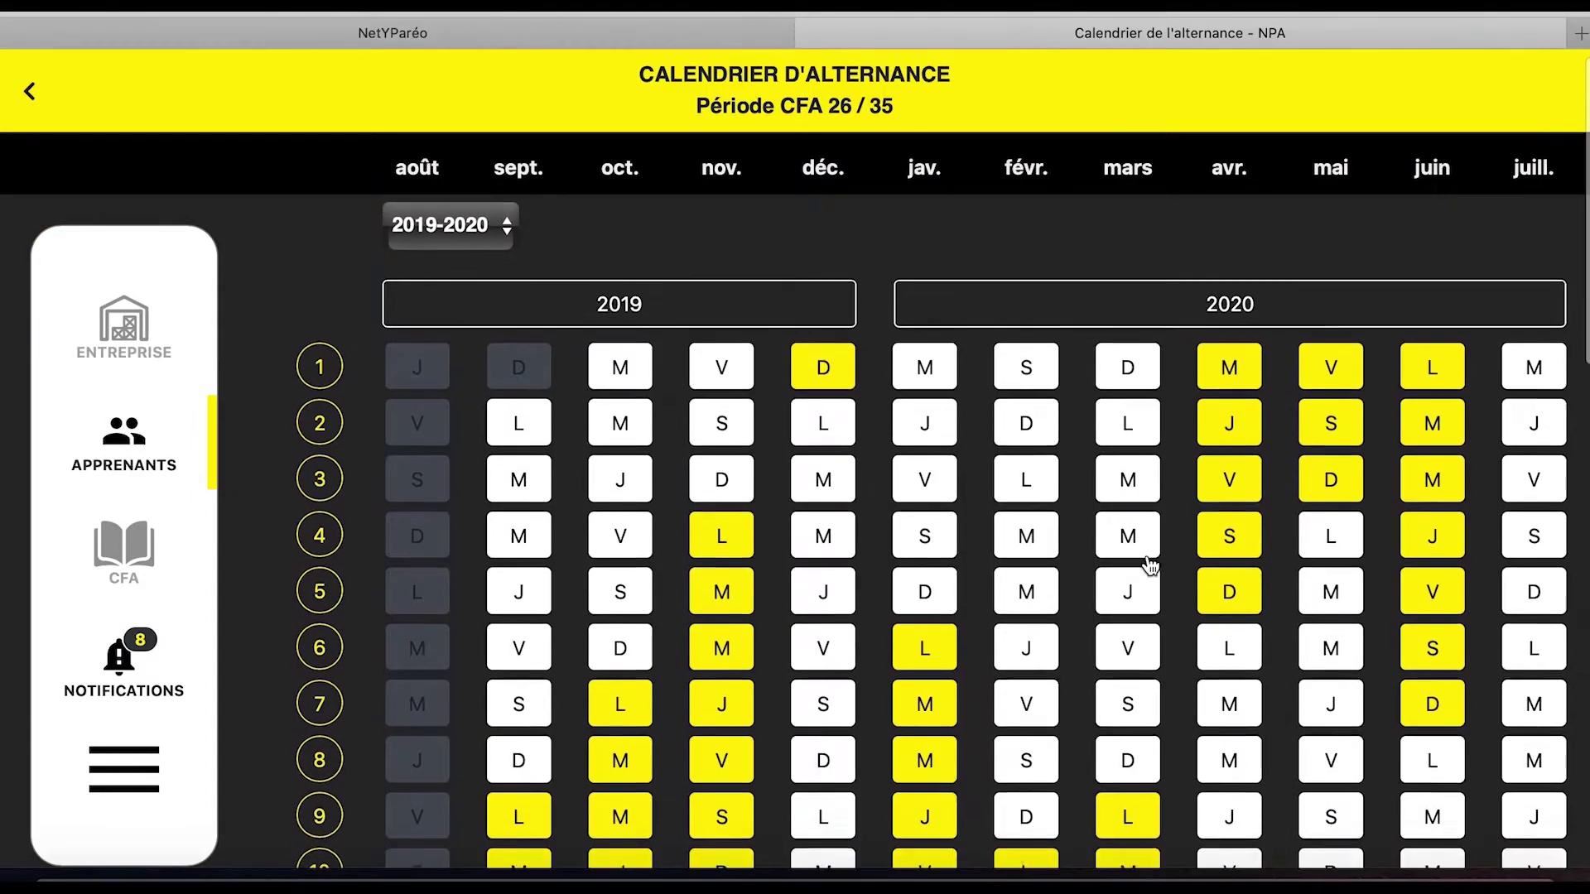
pyautogui.scroll(-3, 1147, 566)
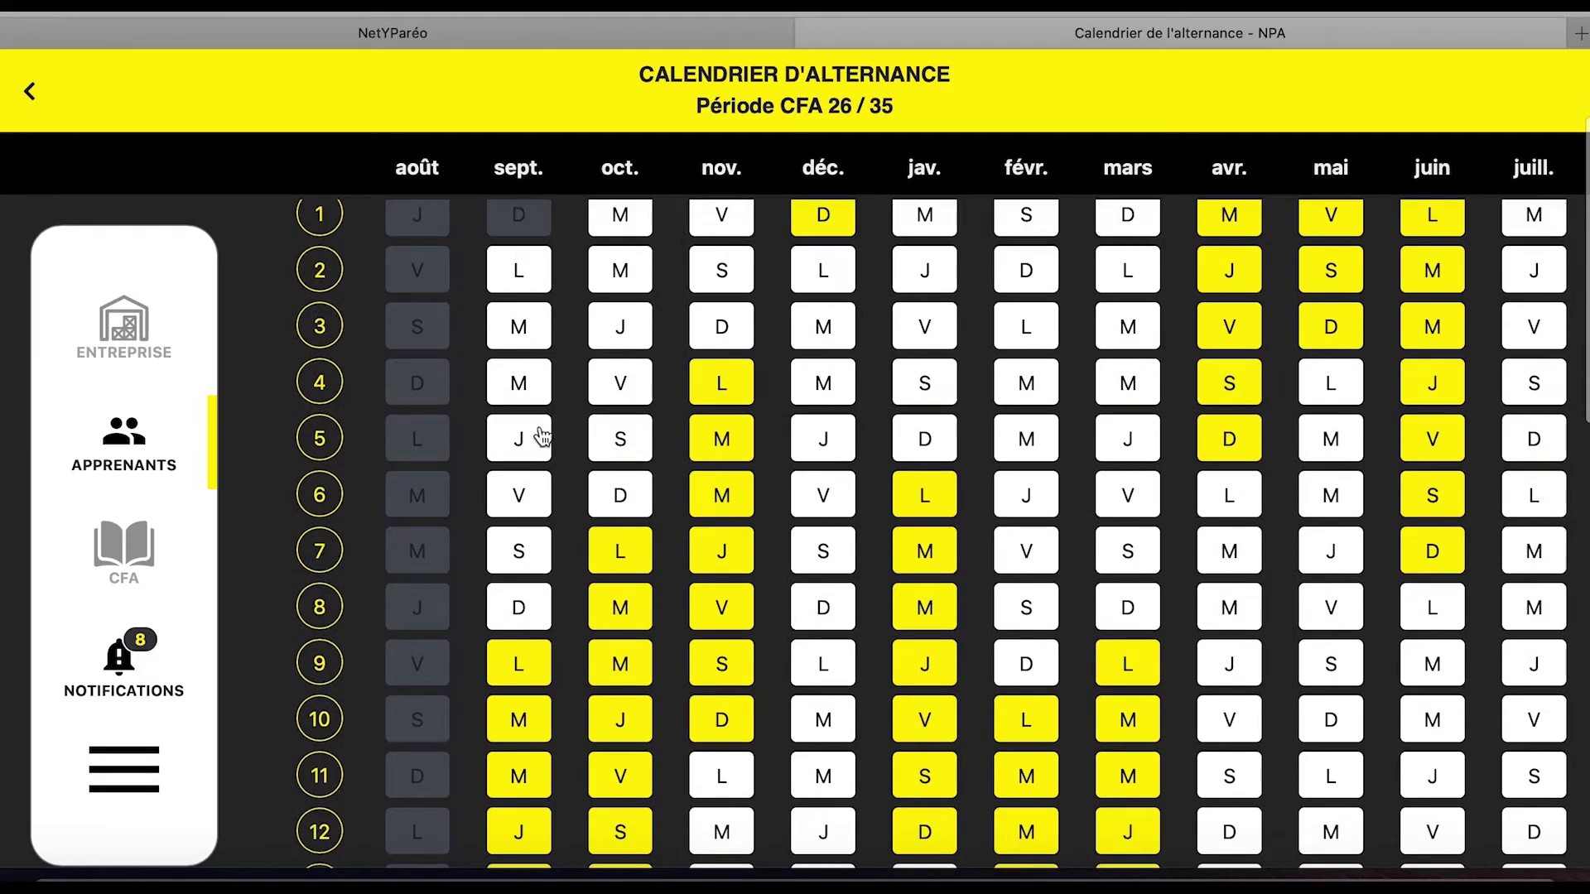
pyautogui.scroll(-1, 523, 522)
pyautogui.scroll(-1, 523, 522)
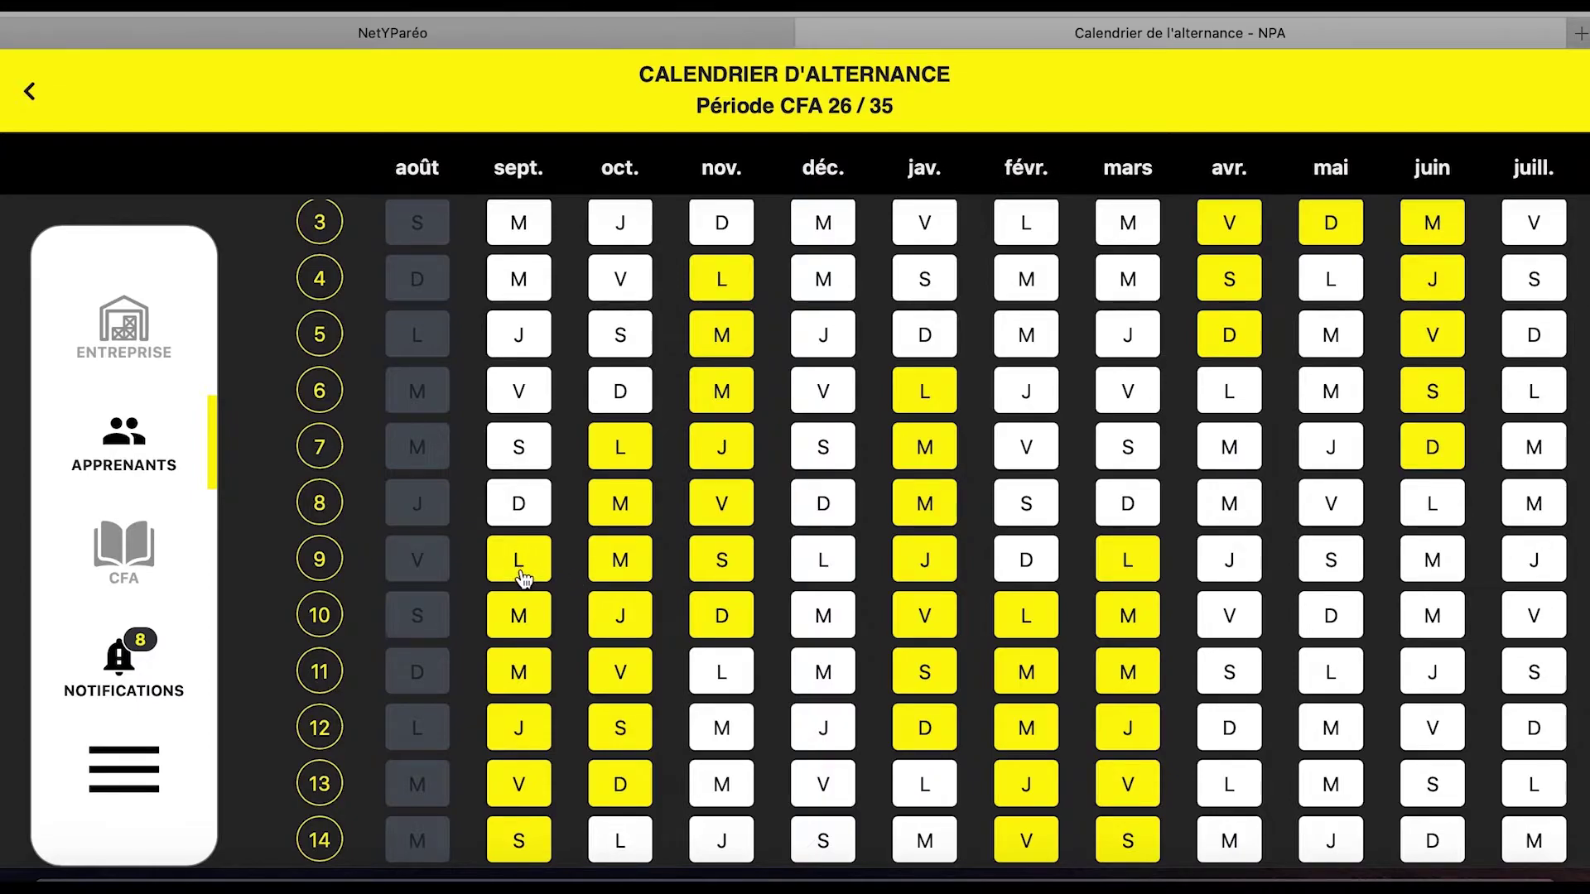
pyautogui.click(519, 564)
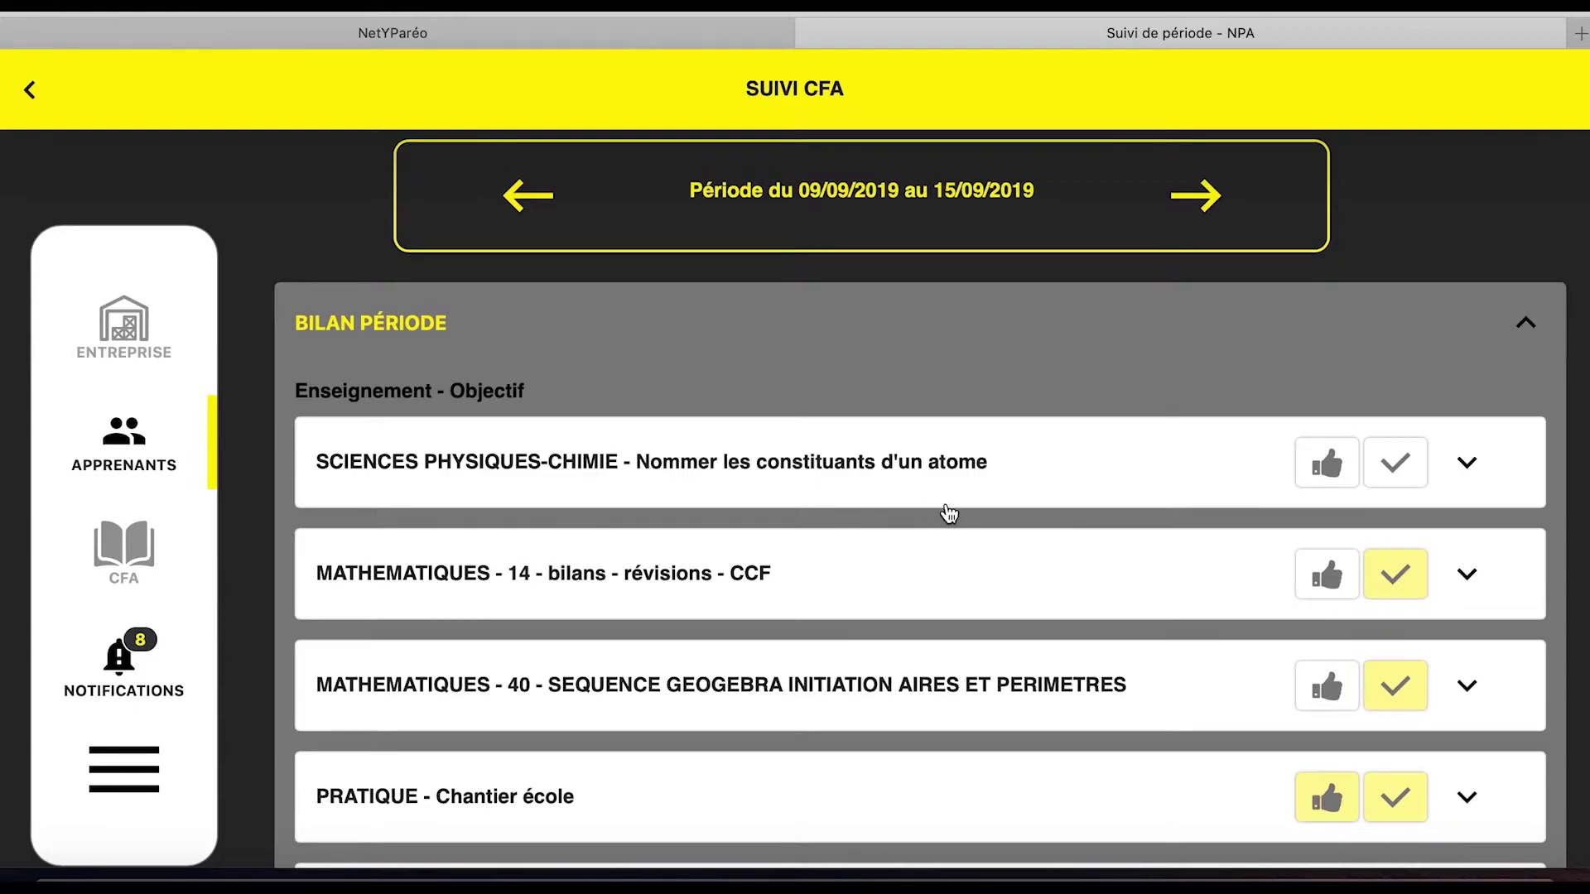
# Step: Examine the teachings and objectives in the period summary for 09/09/2019 to 15/09/2019
pyautogui.scroll(-1, 949, 514)
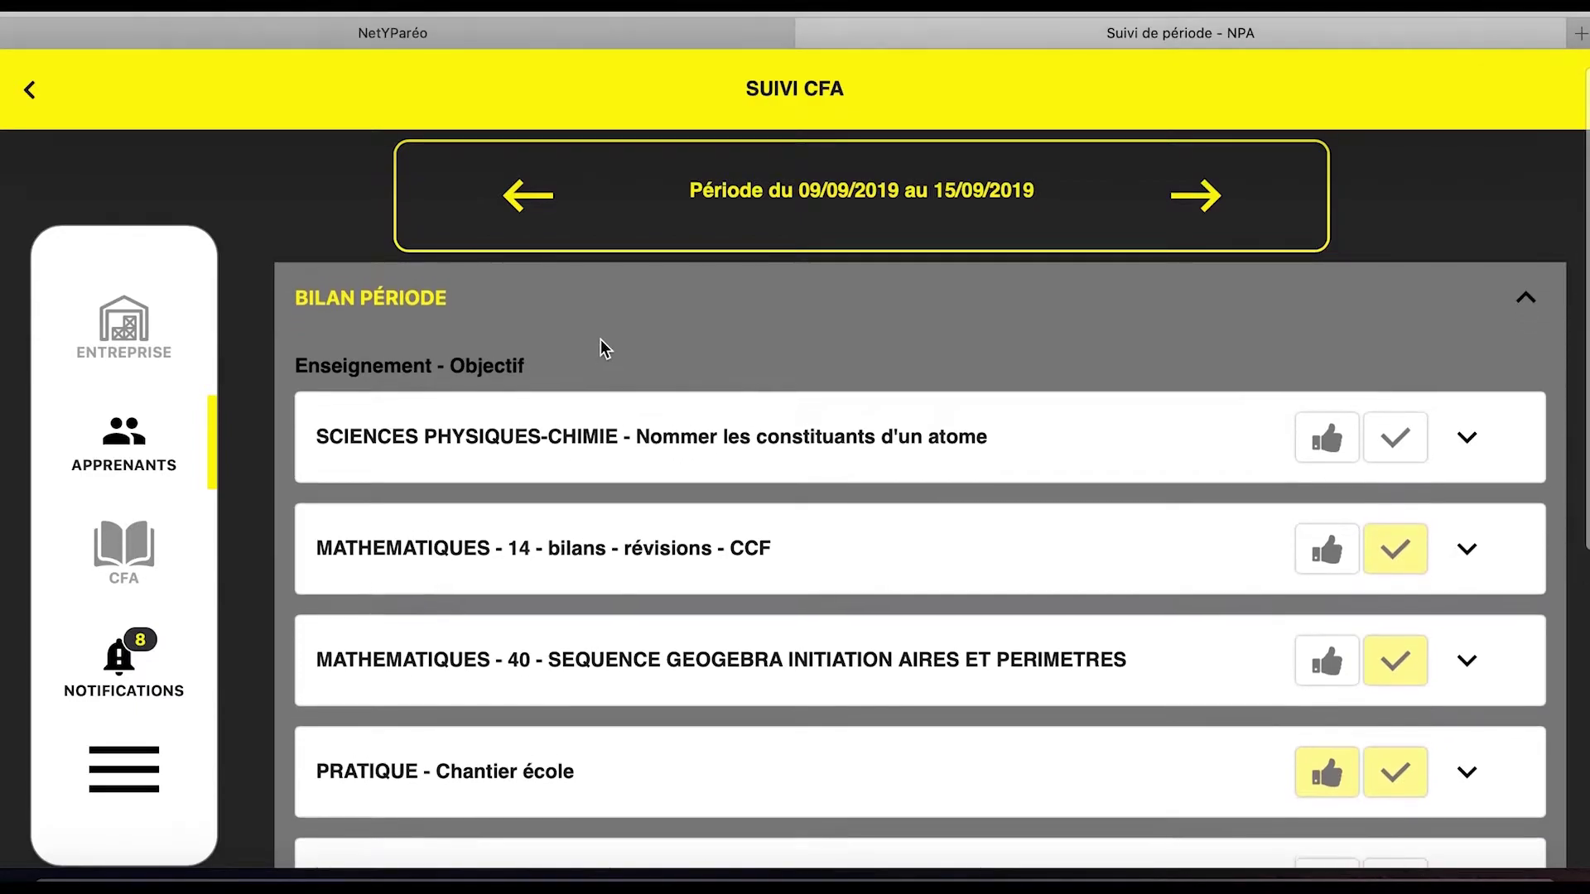
pyautogui.moveTo(803, 84); pyautogui.dragTo(861, 82)
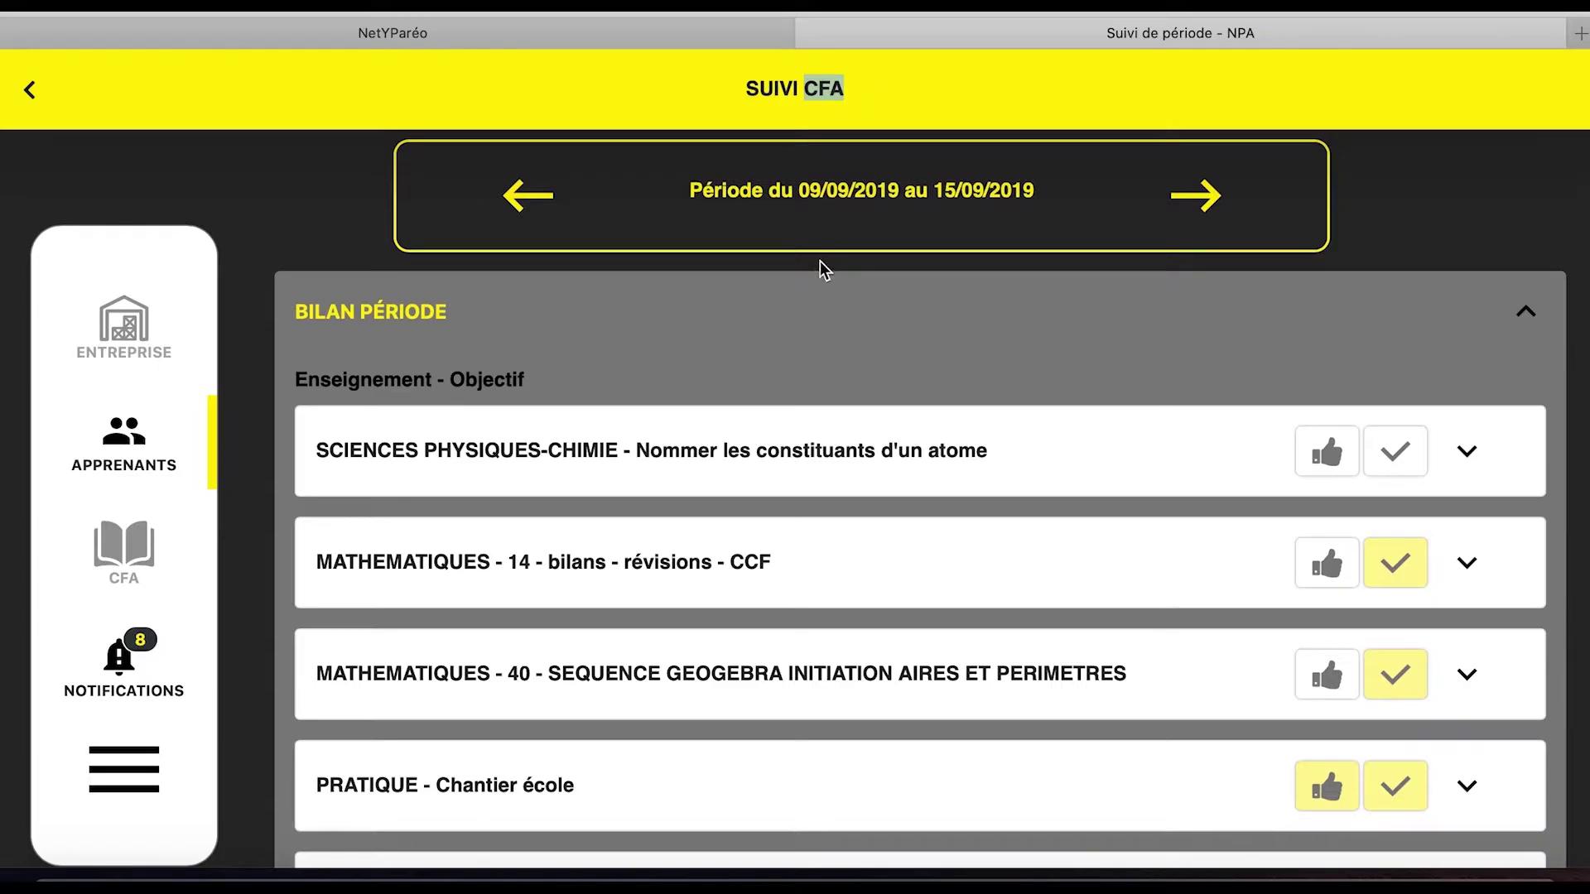
pyautogui.scroll(-2, 794, 322)
pyautogui.scroll(-2, 793, 323)
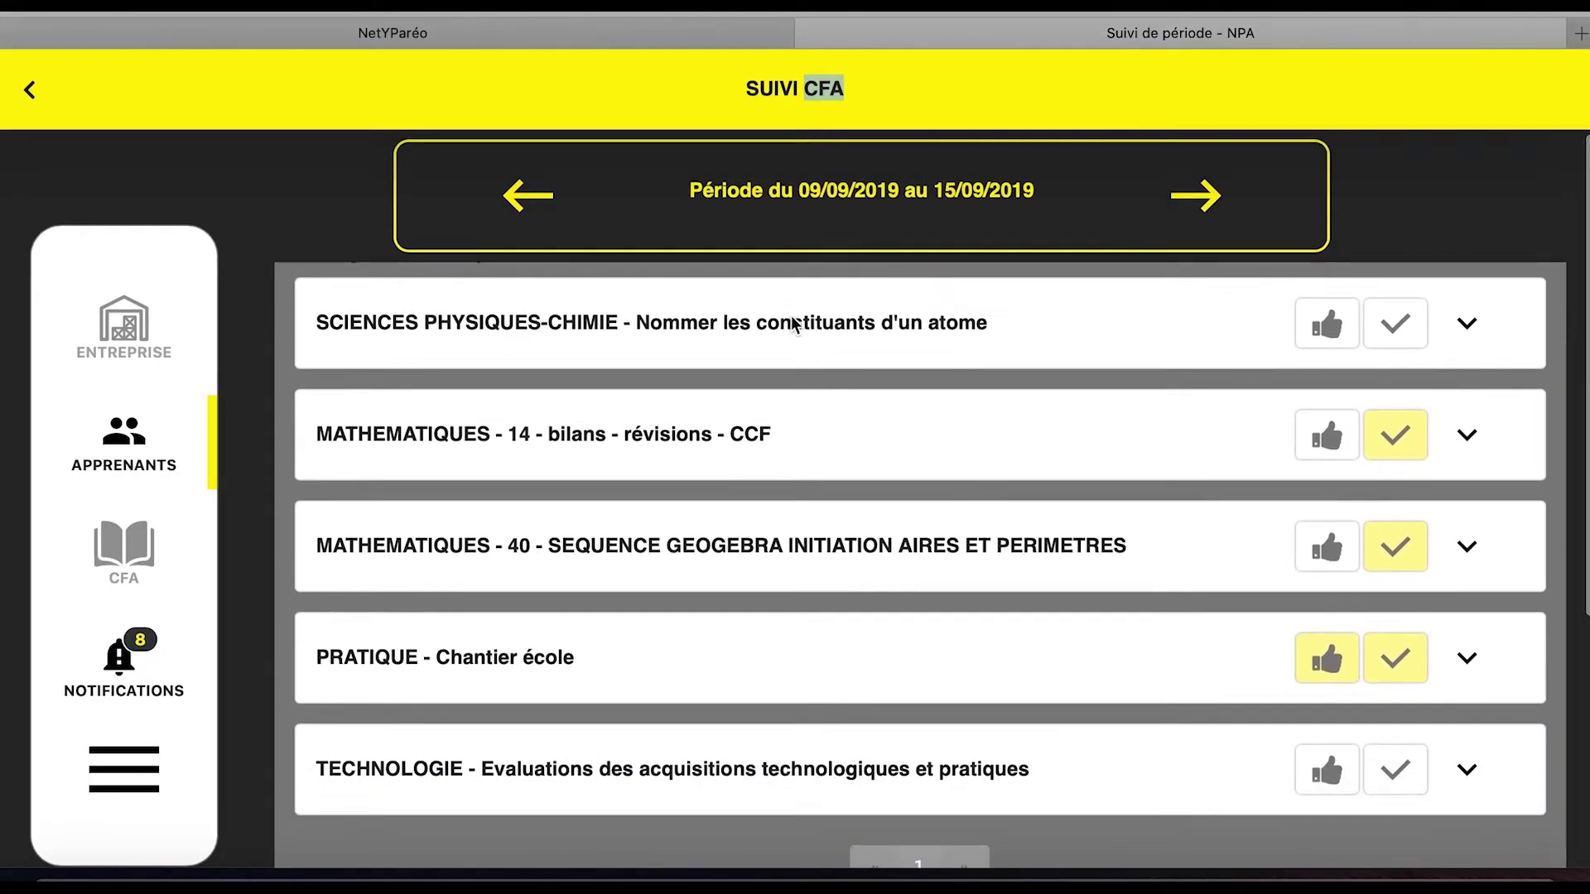
pyautogui.scroll(2, 791, 323)
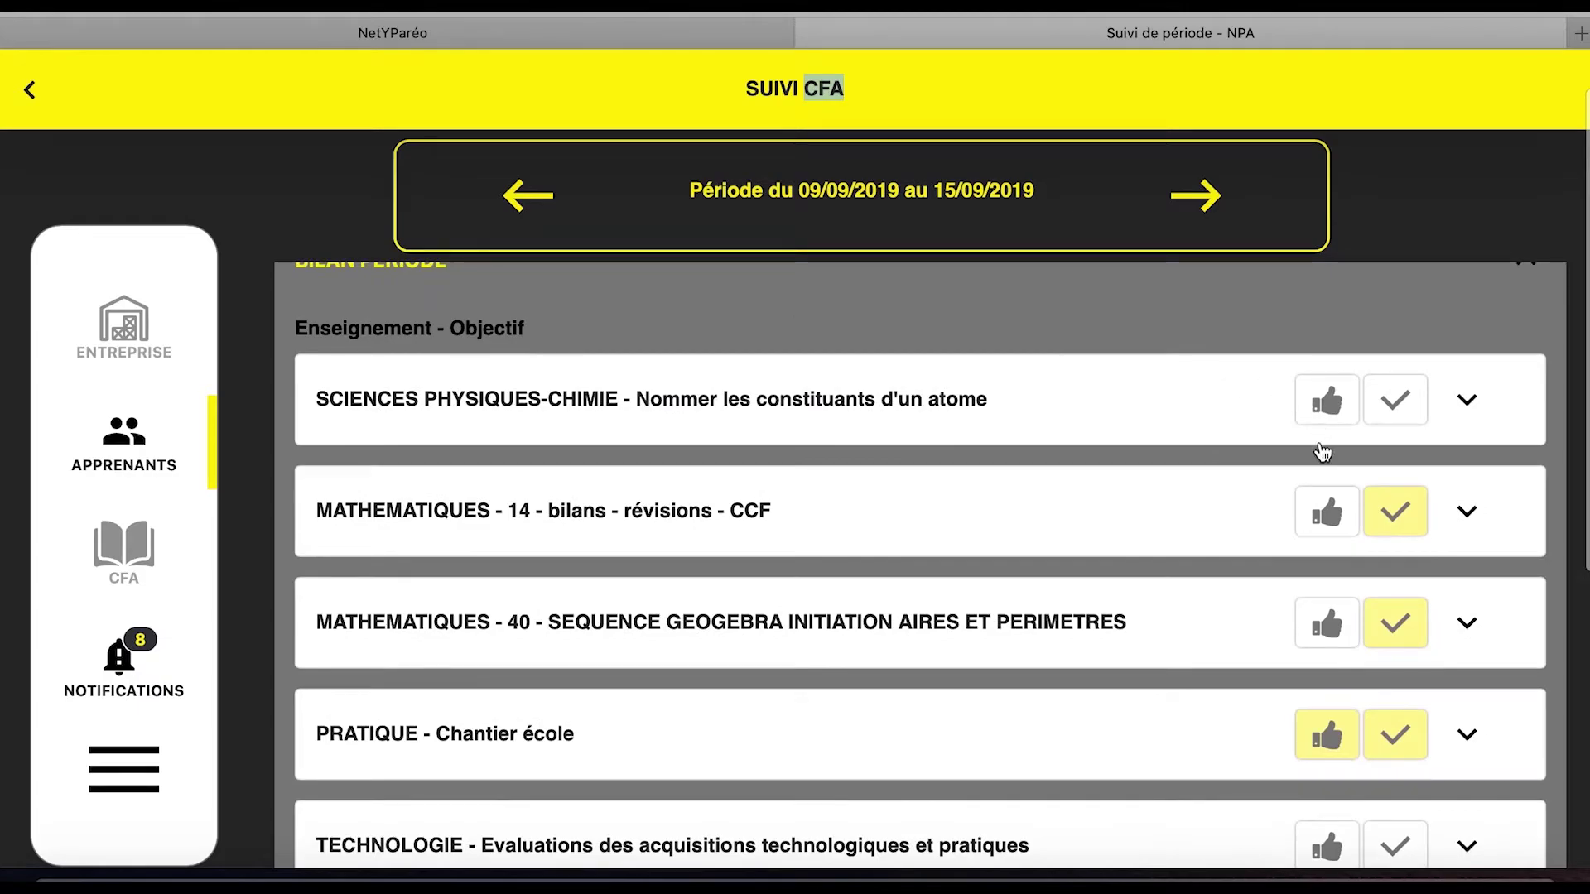
# Step: Check the details of the physics-chemistry objective, then review the assessment marks of all the period's teachings
pyautogui.click(1466, 402)
pyautogui.click(1470, 406)
pyautogui.scroll(-5, 1419, 509)
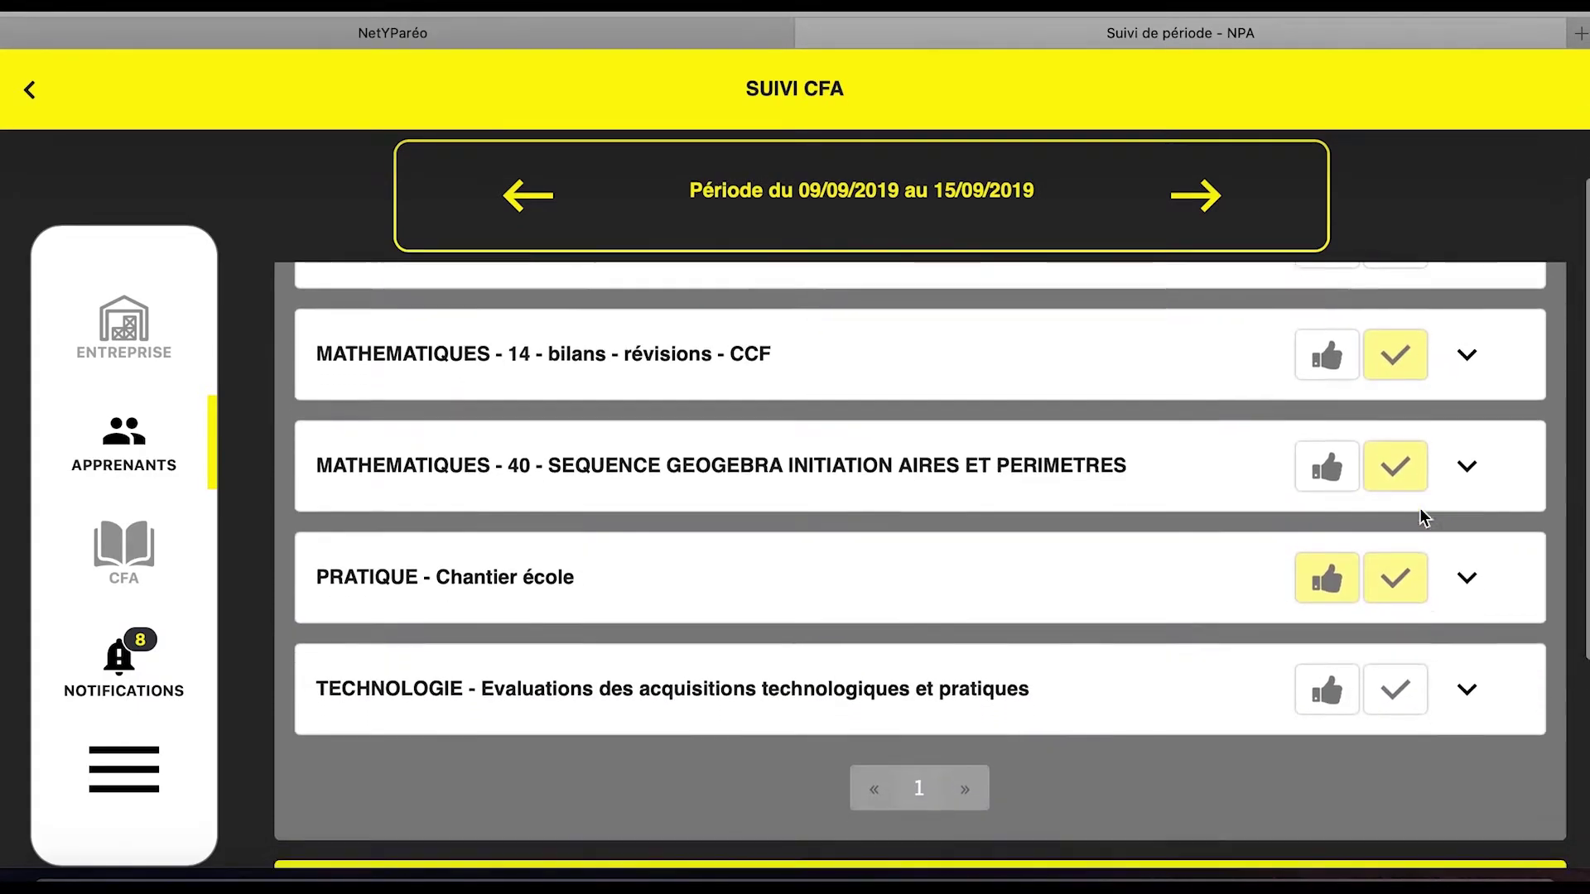
pyautogui.scroll(-2, 1420, 509)
pyautogui.scroll(6, 1420, 508)
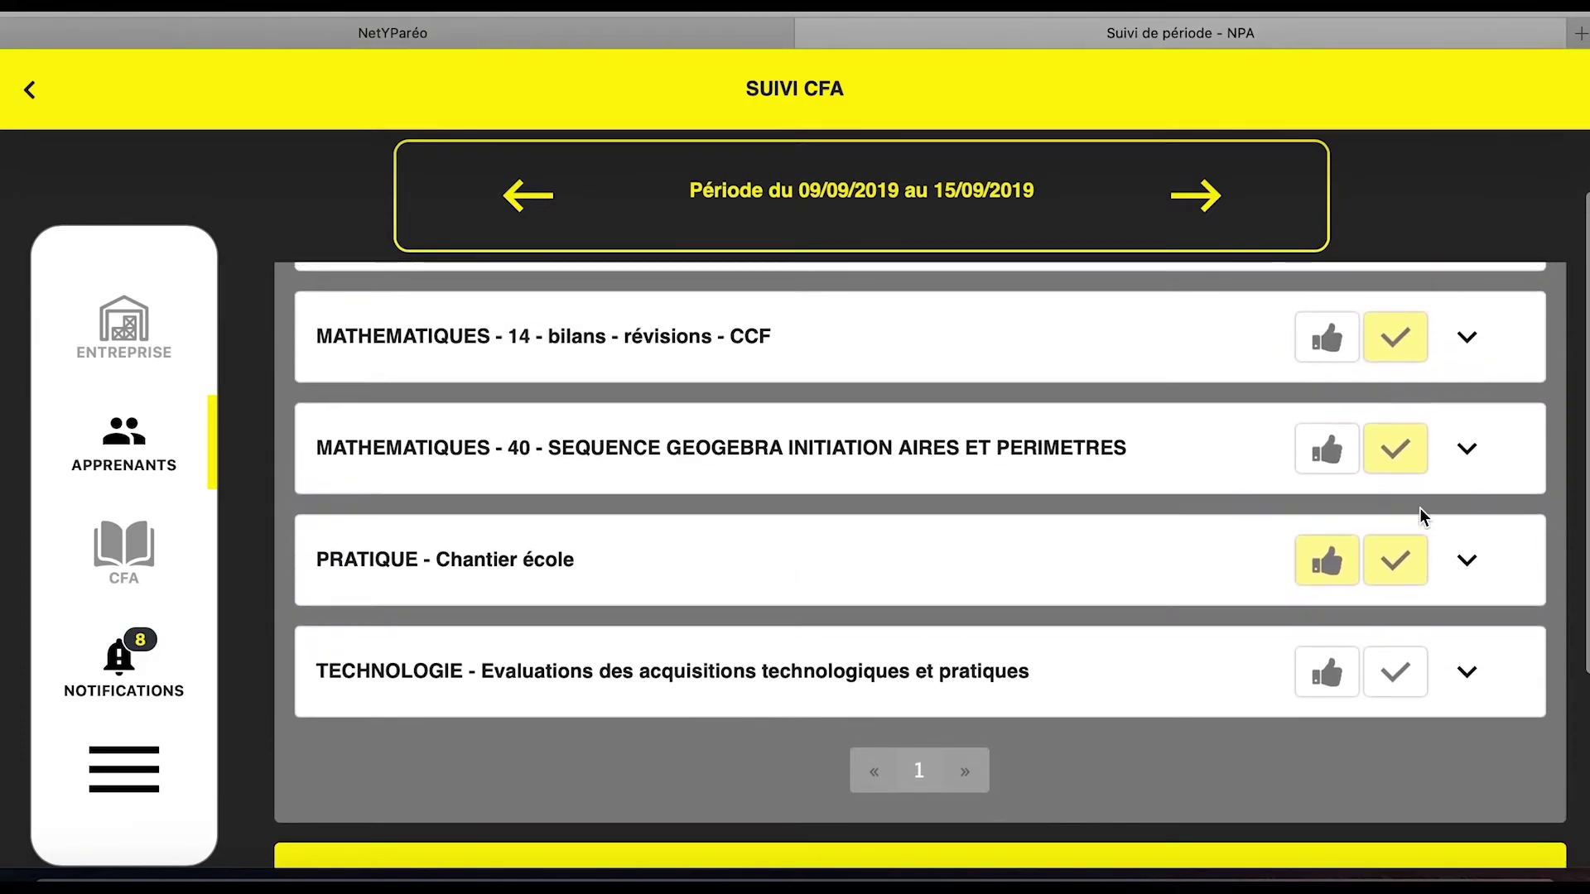
pyautogui.scroll(2, 1419, 509)
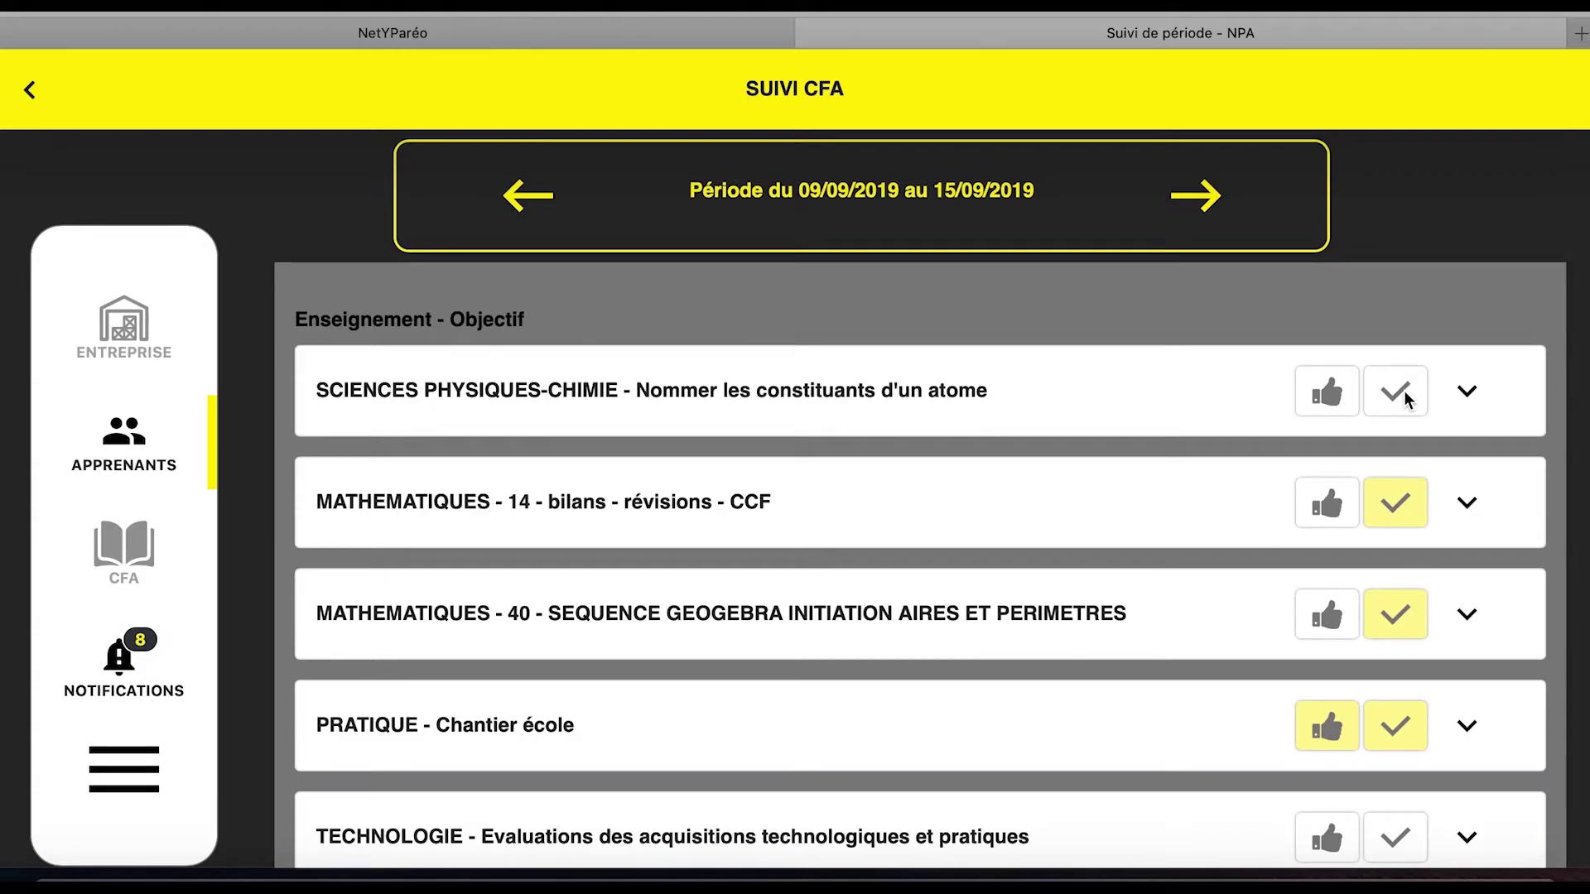
pyautogui.scroll(-3, 1313, 496)
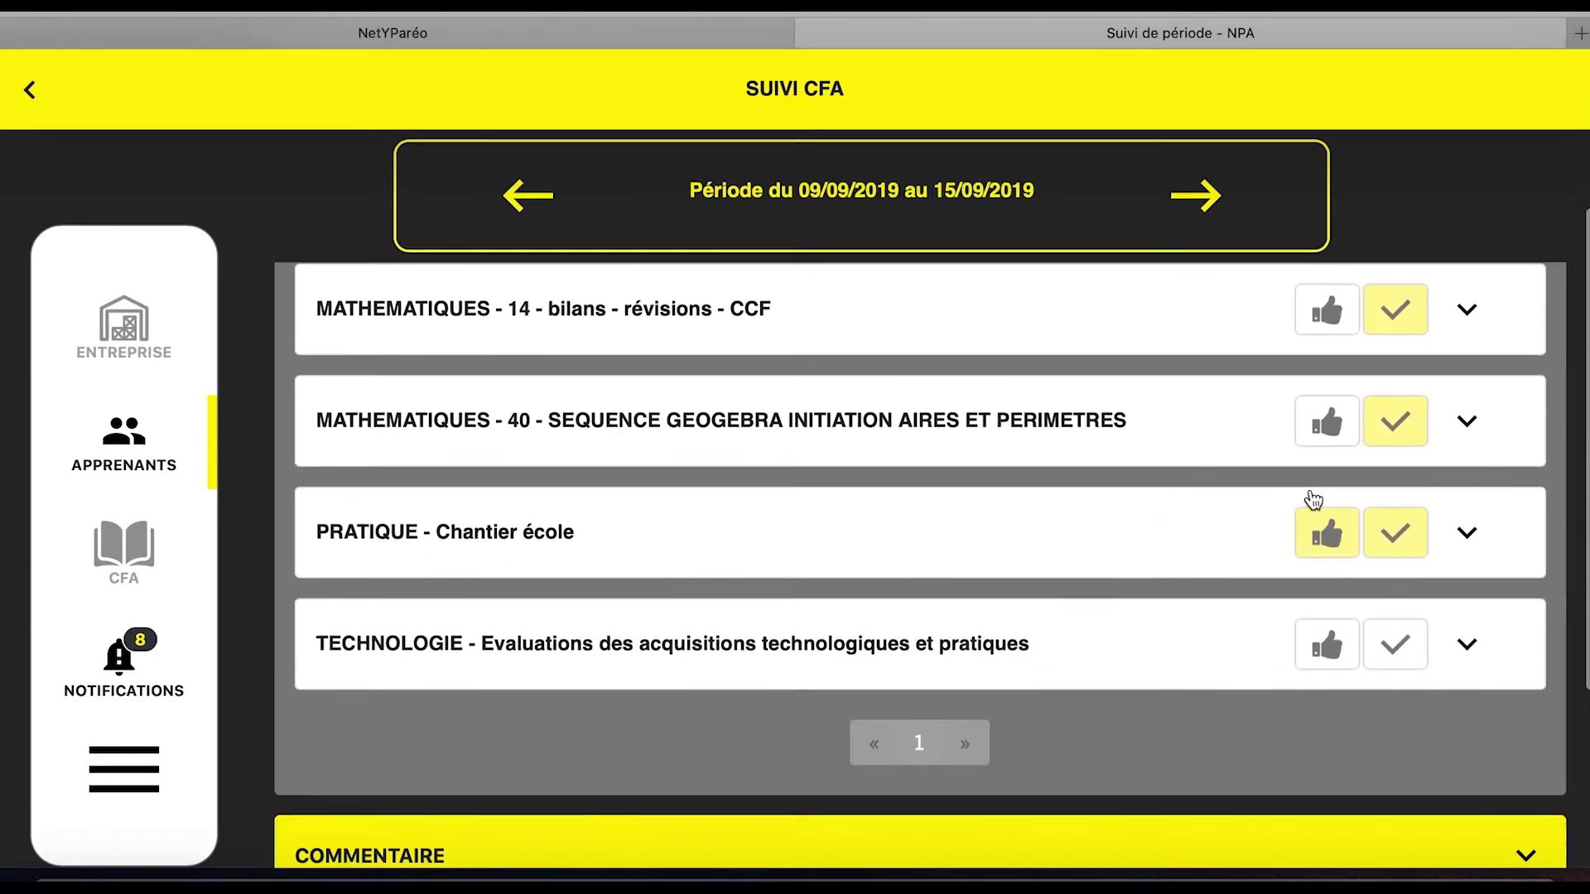
# Step: Open the comments of the 09/09/2019 to 15/09/2019 CFA period and read the entry "Nommer les constituants d'un atome" in full
pyautogui.scroll(-3, 1314, 496)
pyautogui.scroll(-1, 1313, 497)
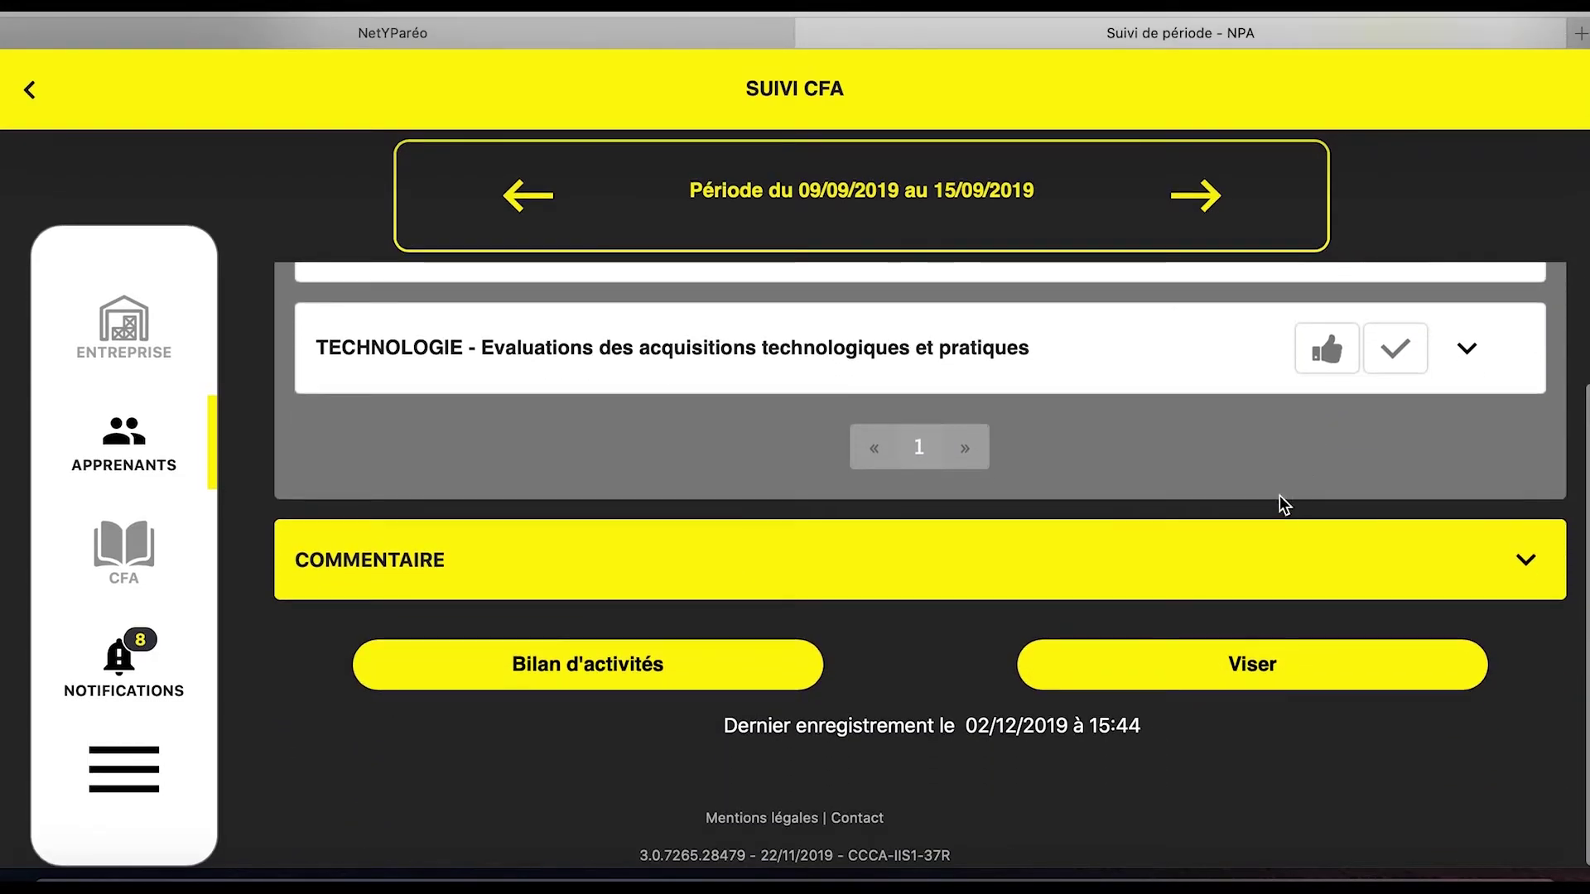
pyautogui.click(1525, 560)
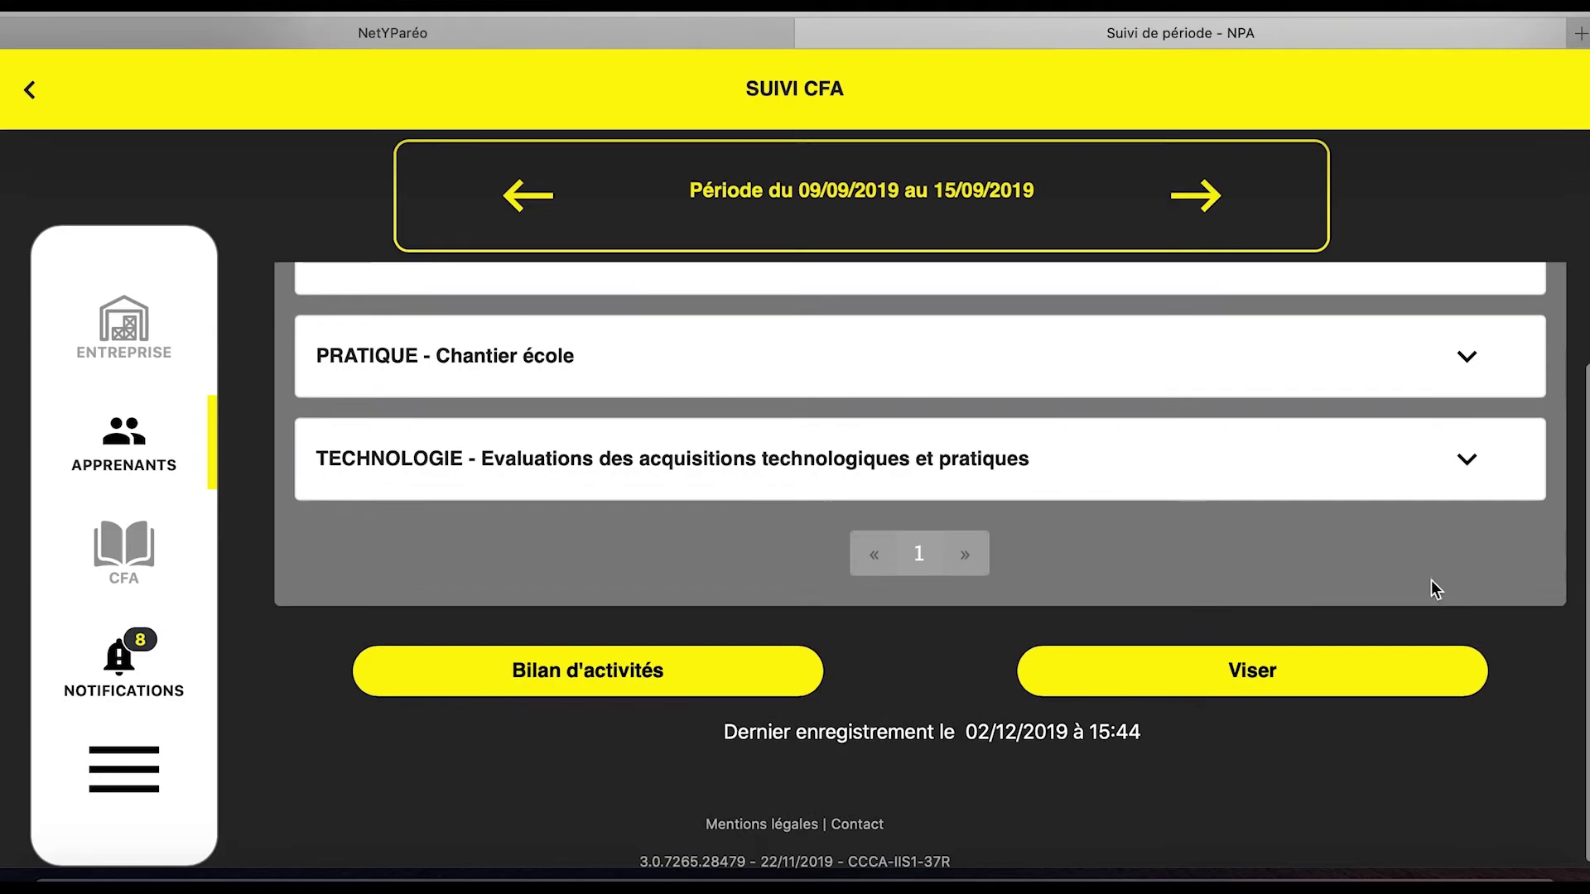
pyautogui.scroll(5, 1279, 534)
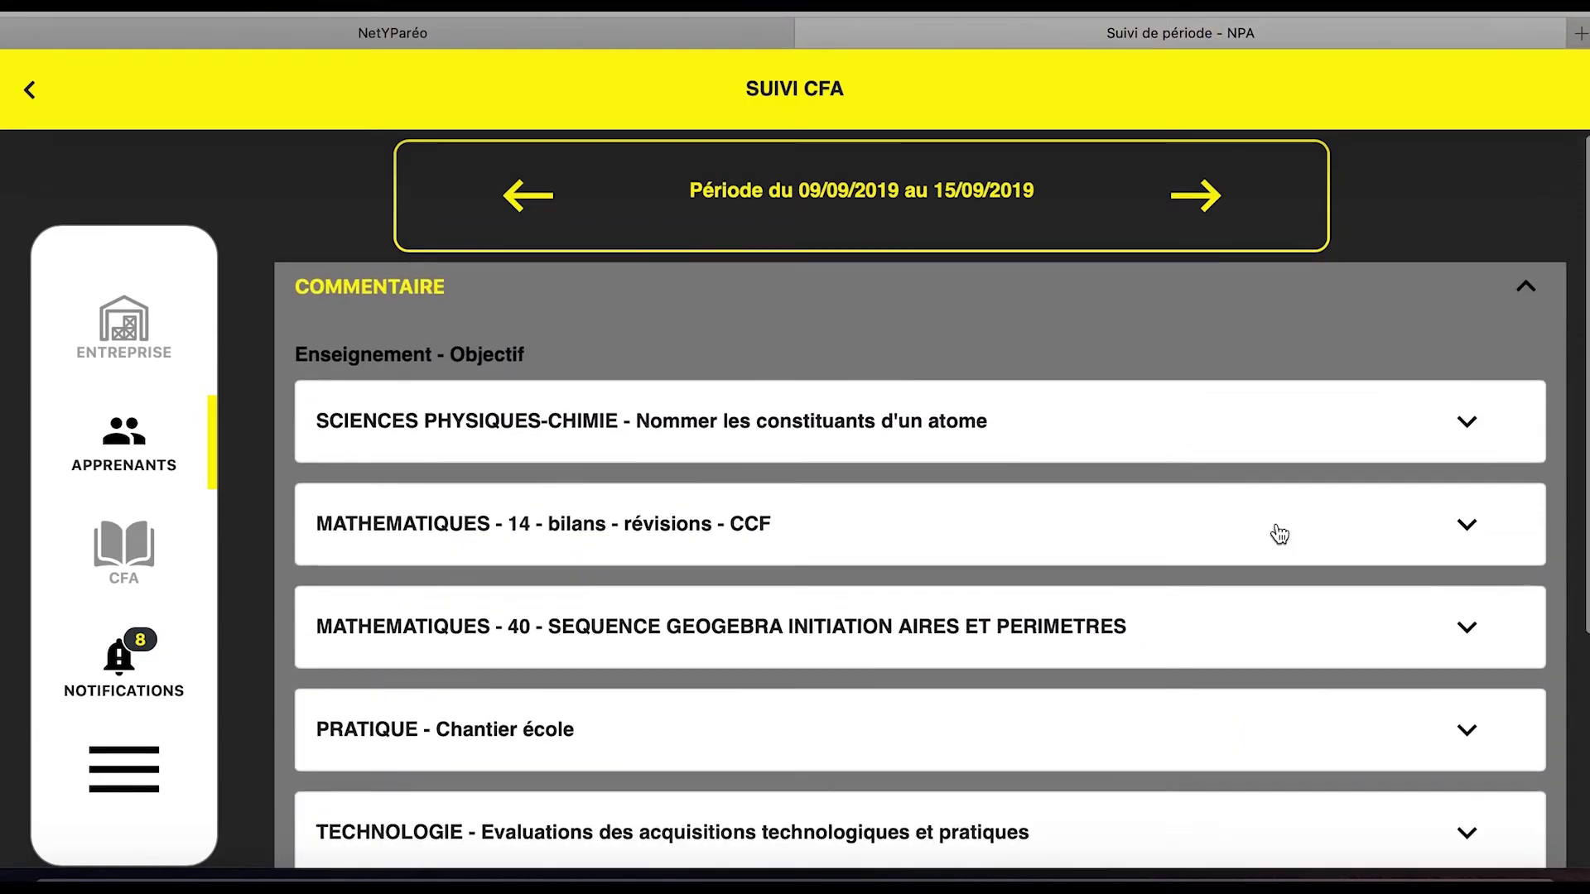
pyautogui.click(1478, 426)
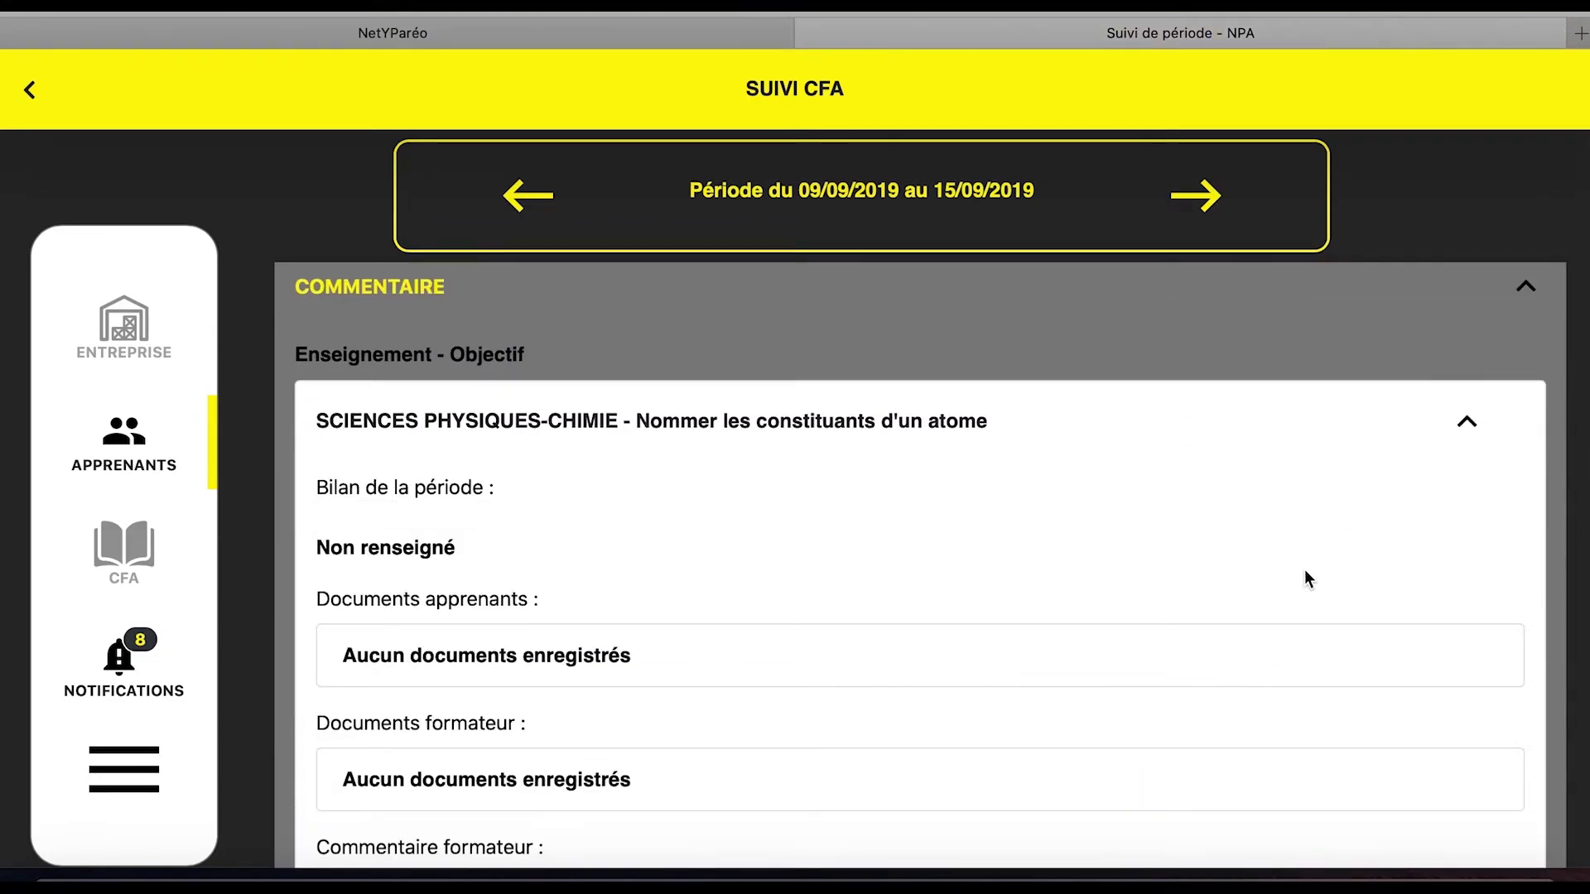
pyautogui.scroll(-3, 1305, 572)
pyautogui.scroll(-8, 1305, 571)
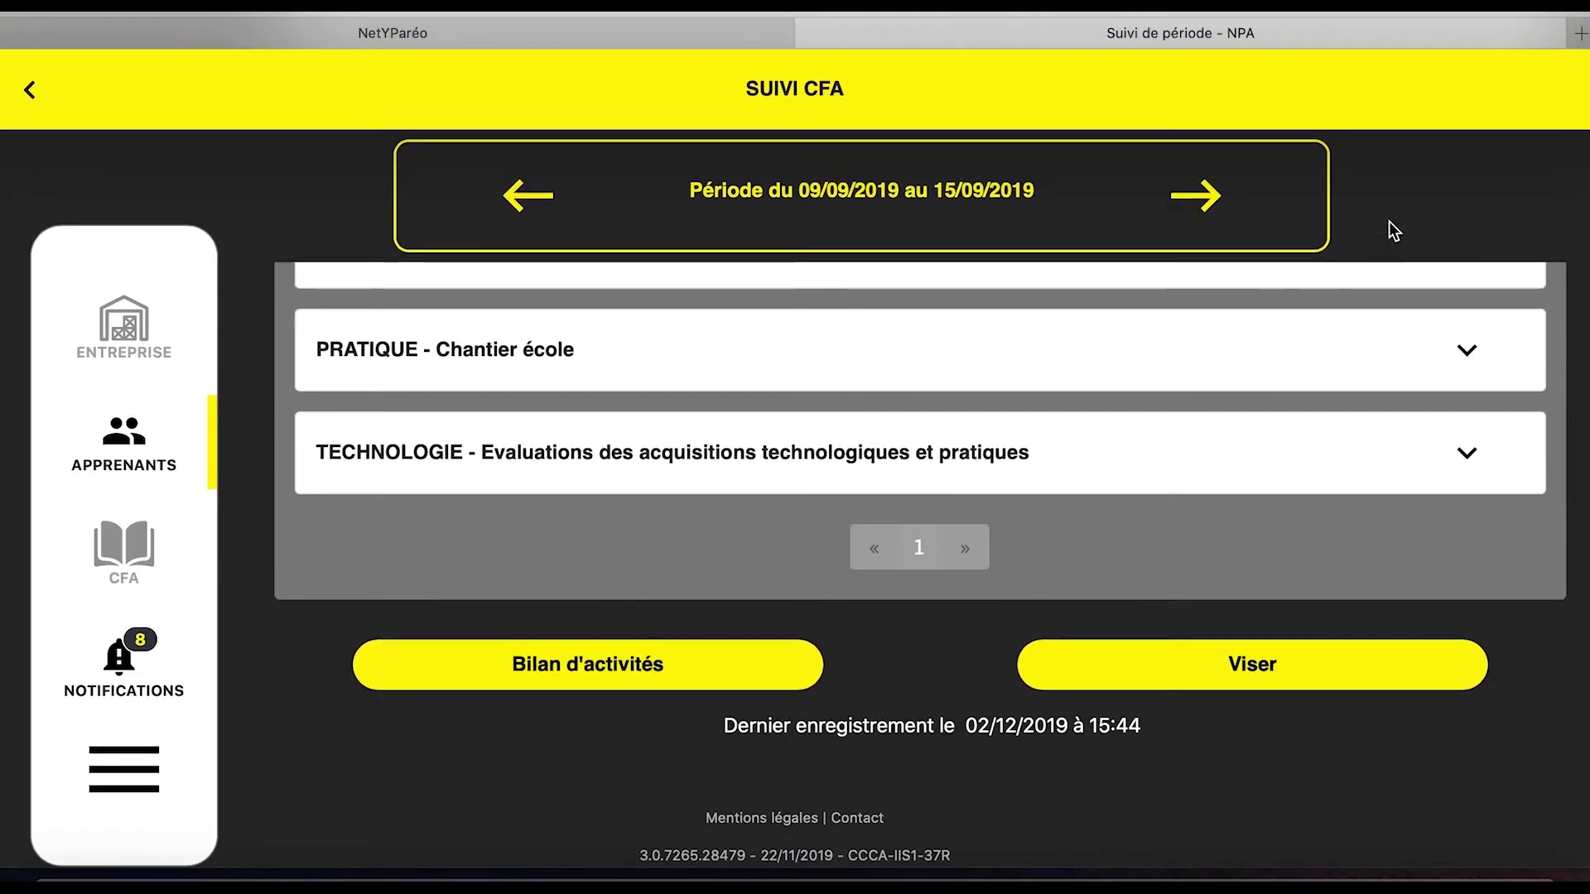
pyautogui.scroll(1, 1391, 220)
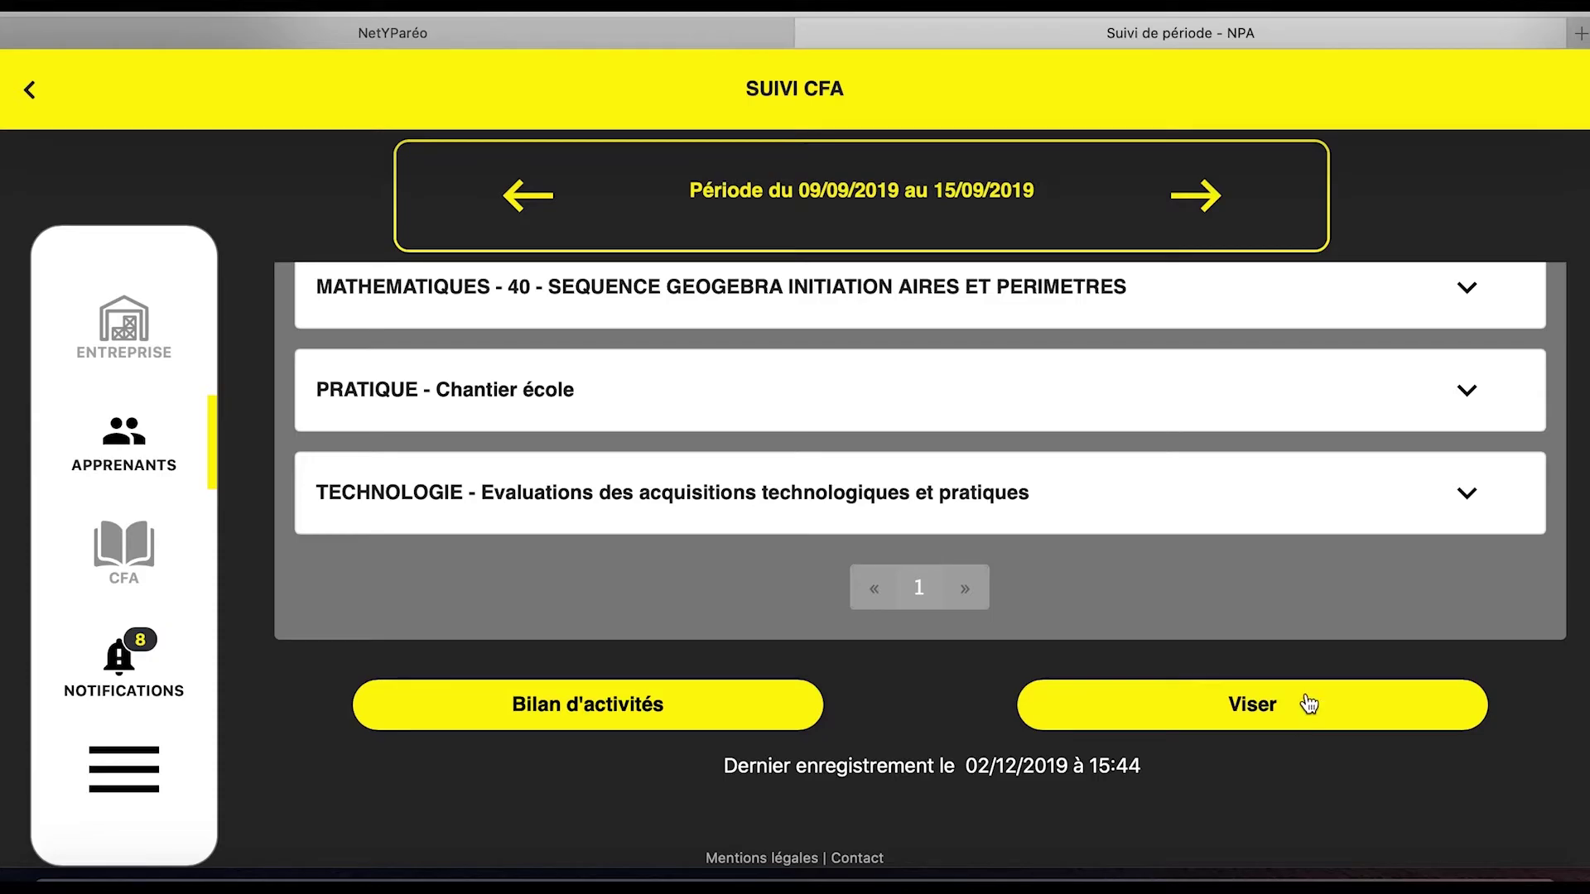
# Step: Go to the company follow-up period from 16/09/2019 to 06/10/2019 and expand its period summary
pyautogui.click(1200, 197)
pyautogui.moveTo(760, 88); pyautogui.dragTo(895, 88)
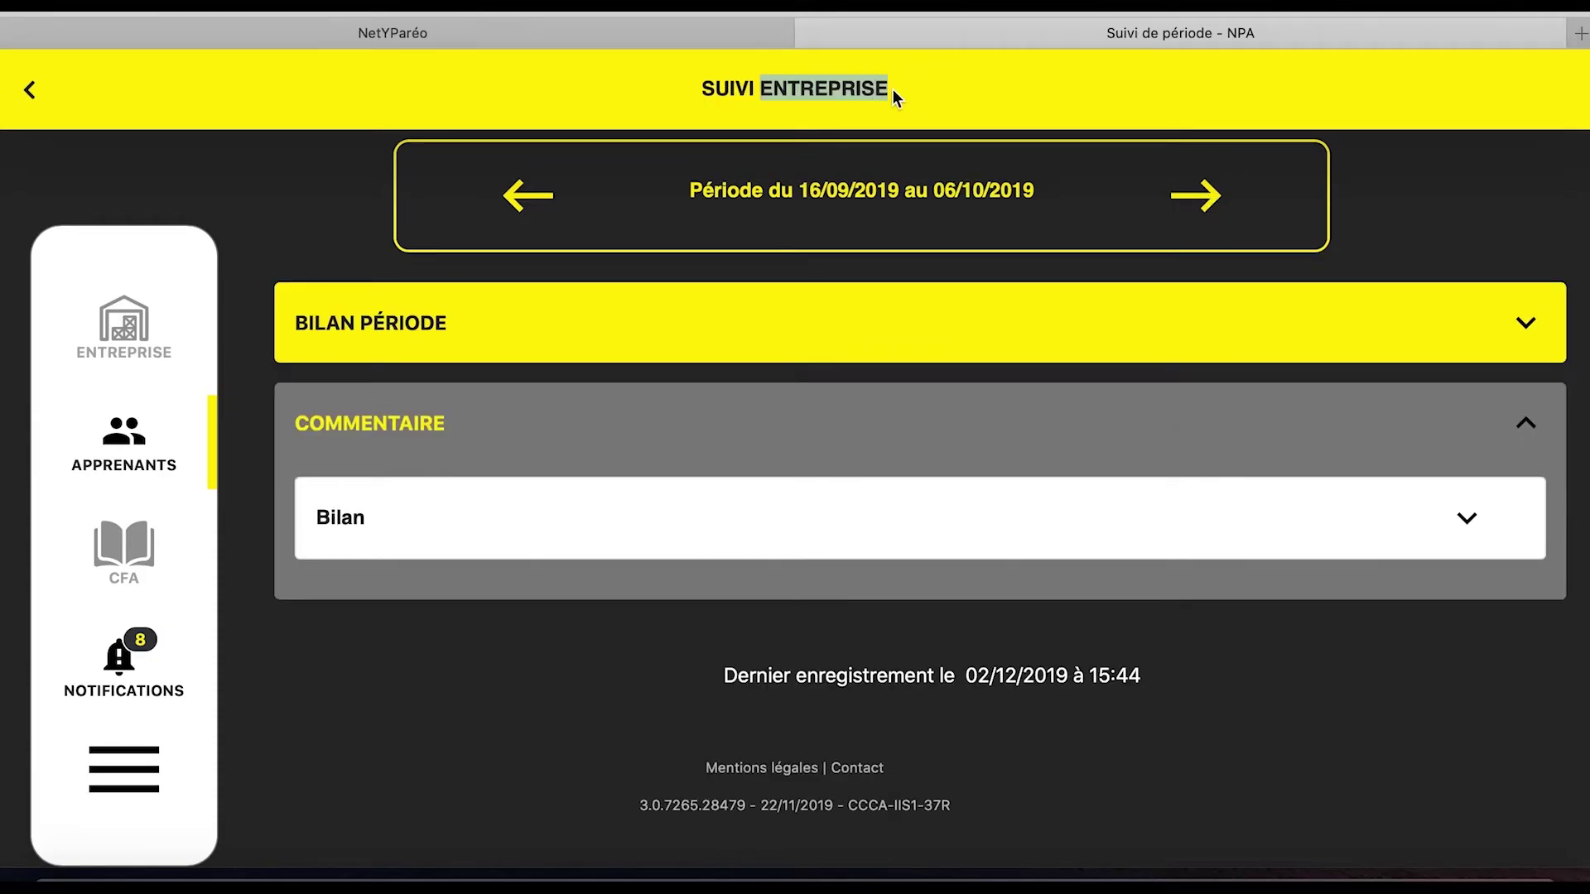
pyautogui.click(1525, 346)
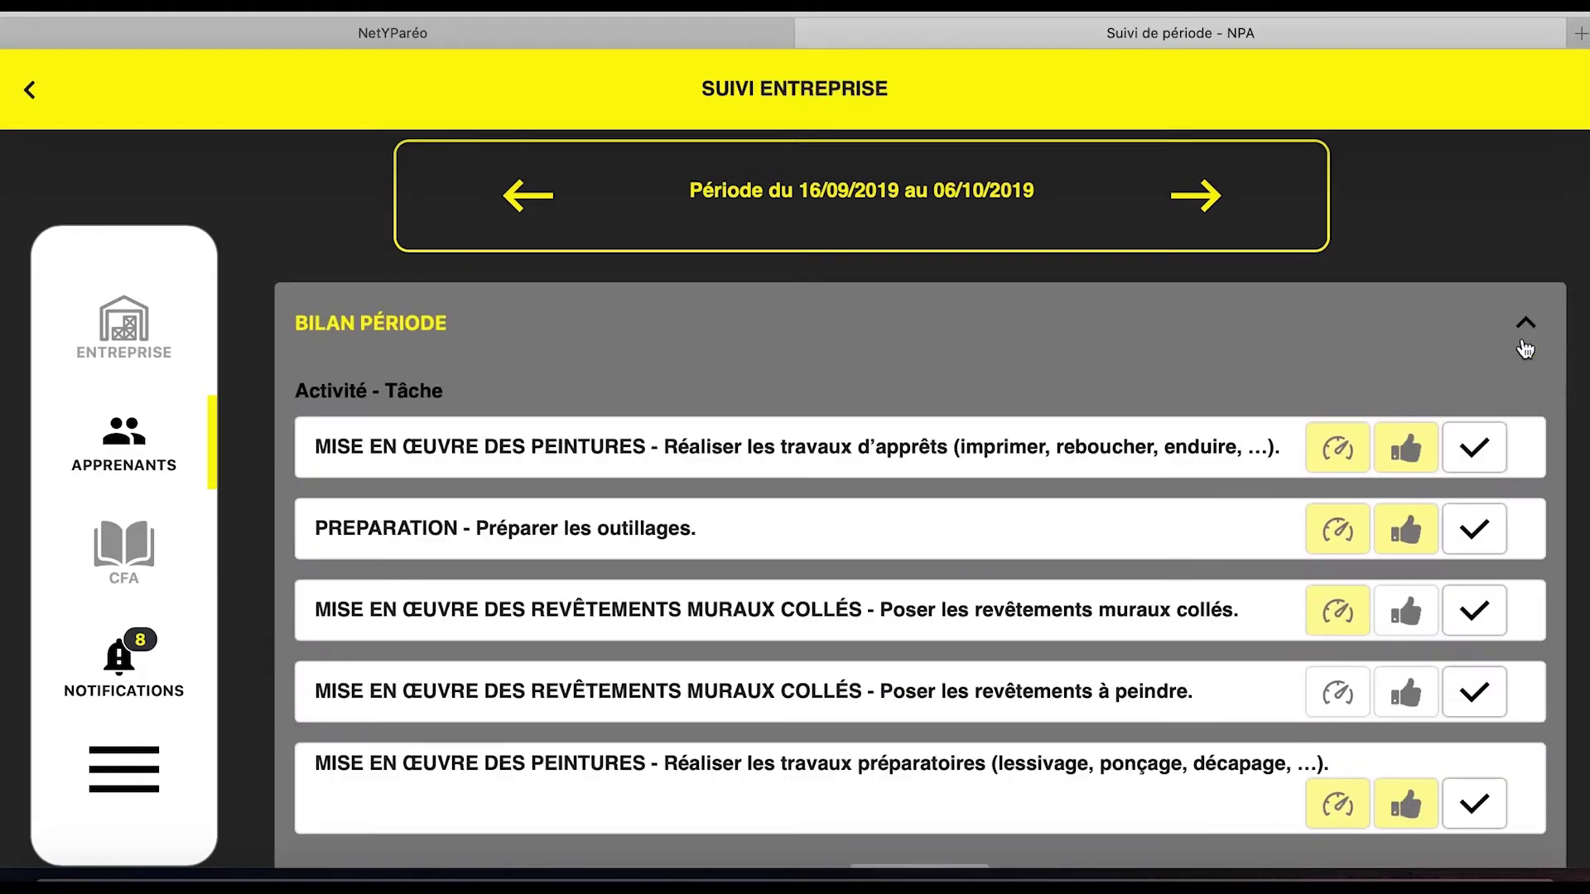
# Step: Try the validation check on the tasks "Réaliser les travaux d'apprêts" and "Préparer les outillages", and clear both checks again
pyautogui.scroll(-3, 1472, 471)
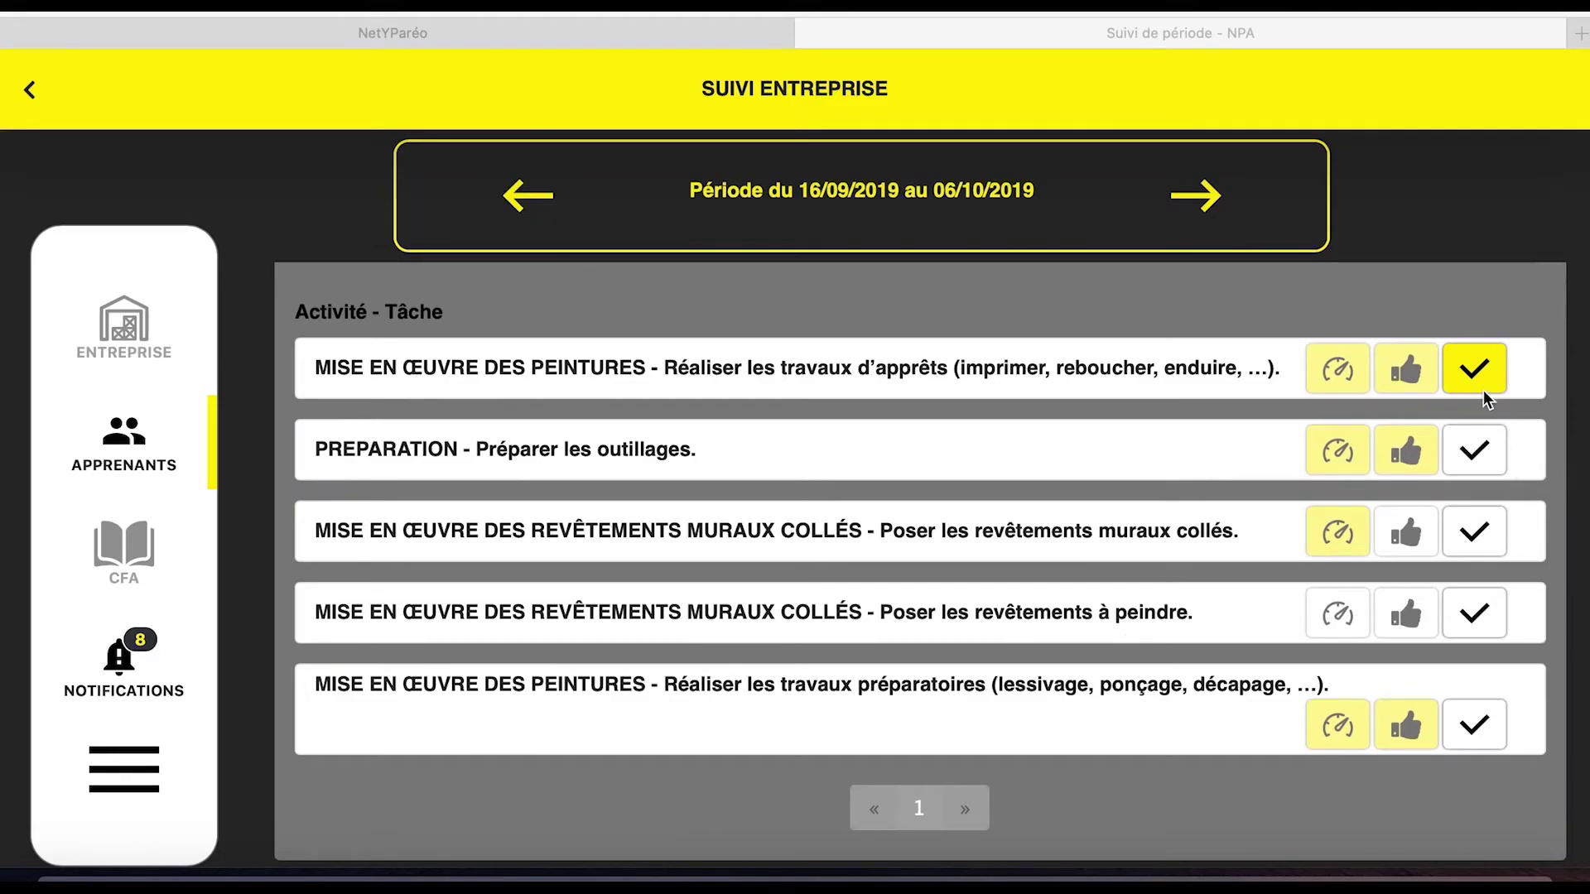
pyautogui.click(1482, 454)
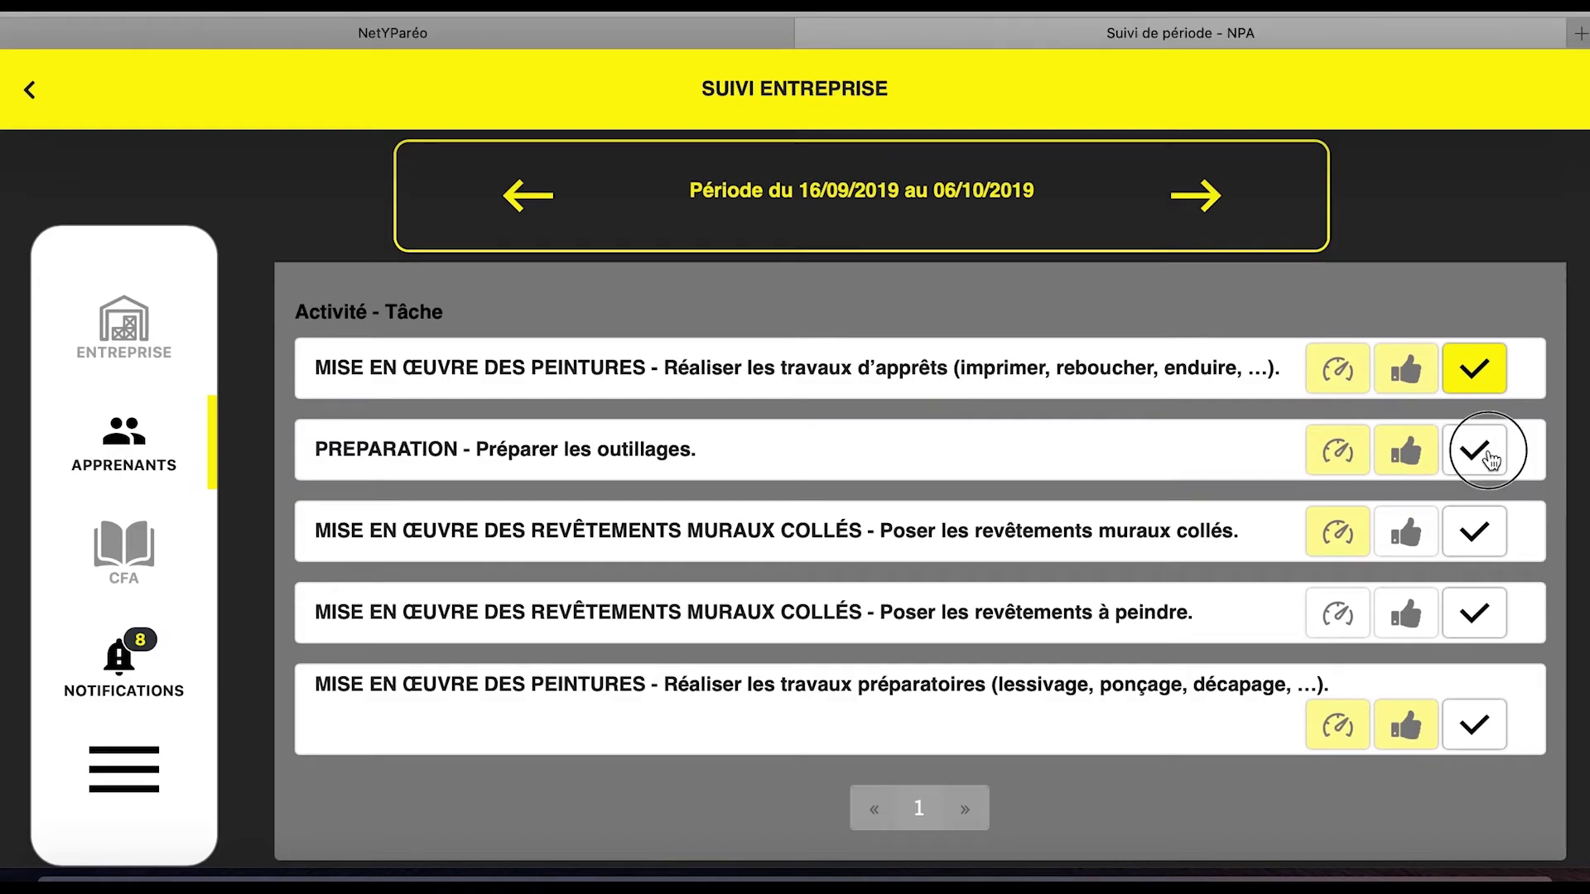
pyautogui.click(1489, 457)
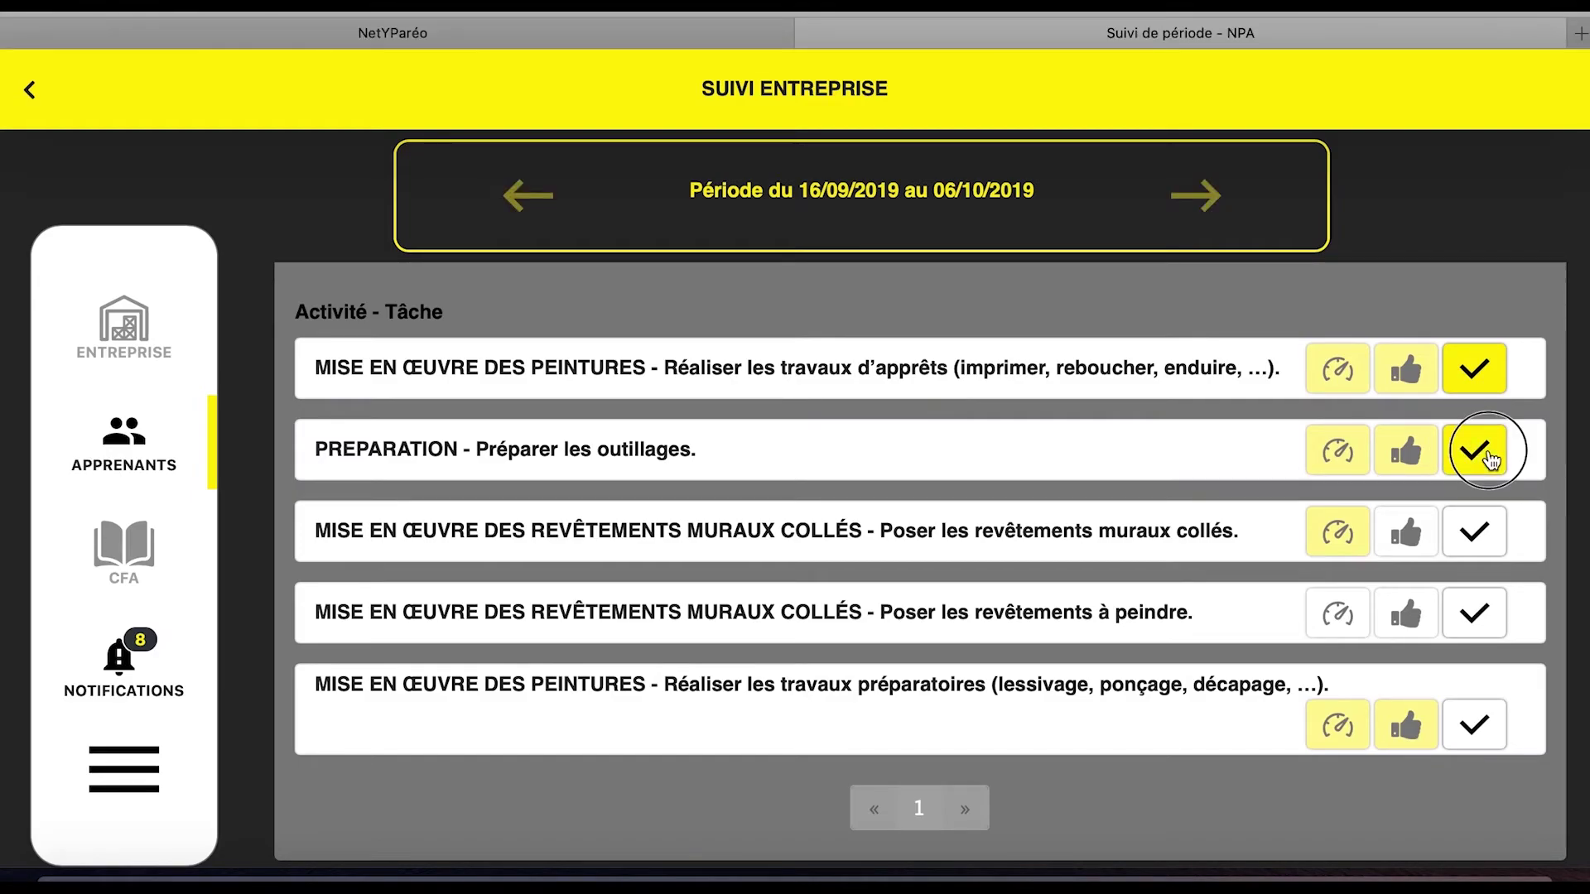
pyautogui.click(1481, 377)
pyautogui.scroll(-2, 1480, 490)
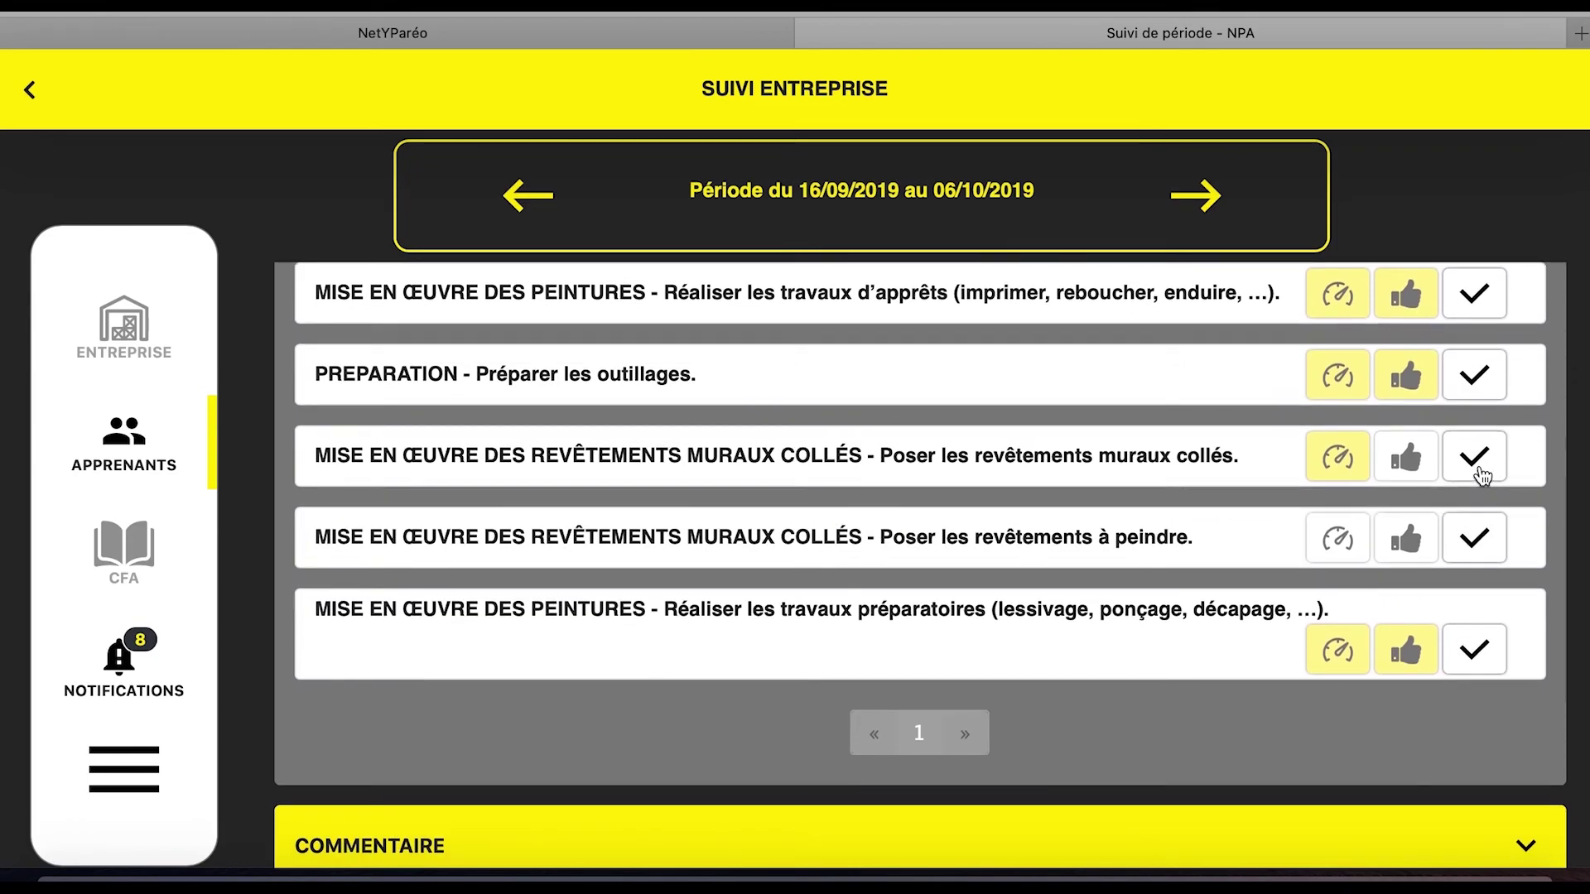
# Step: Try the validation check on the task "Poser les revêtements muraux collés" and clear it again
pyautogui.scroll(1, 1482, 477)
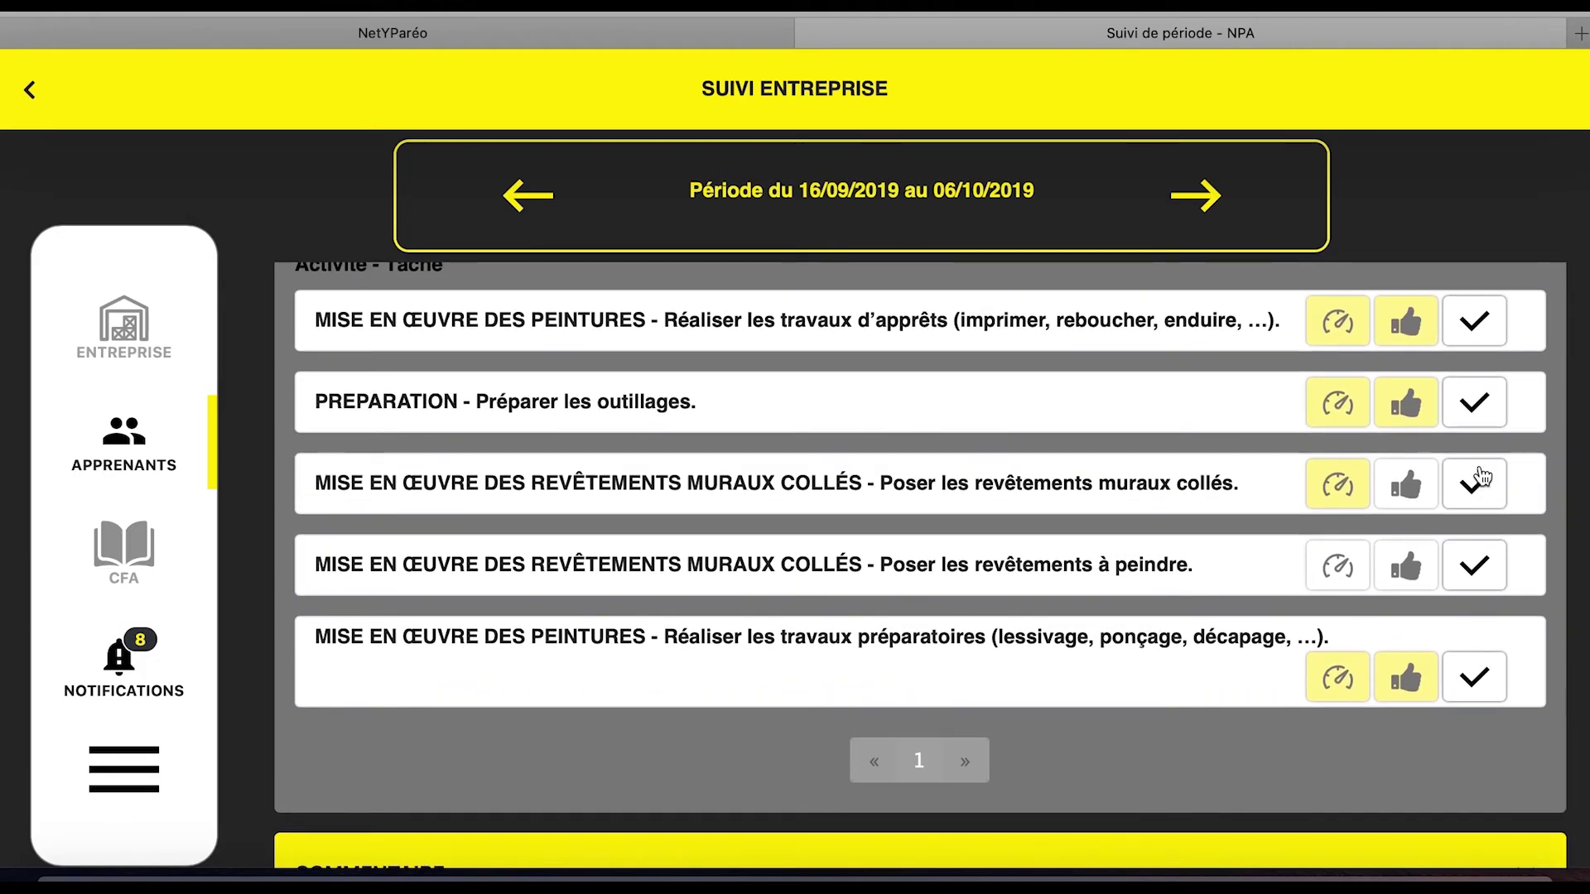
pyautogui.click(1482, 478)
pyautogui.click(1482, 477)
pyautogui.scroll(-1, 1488, 550)
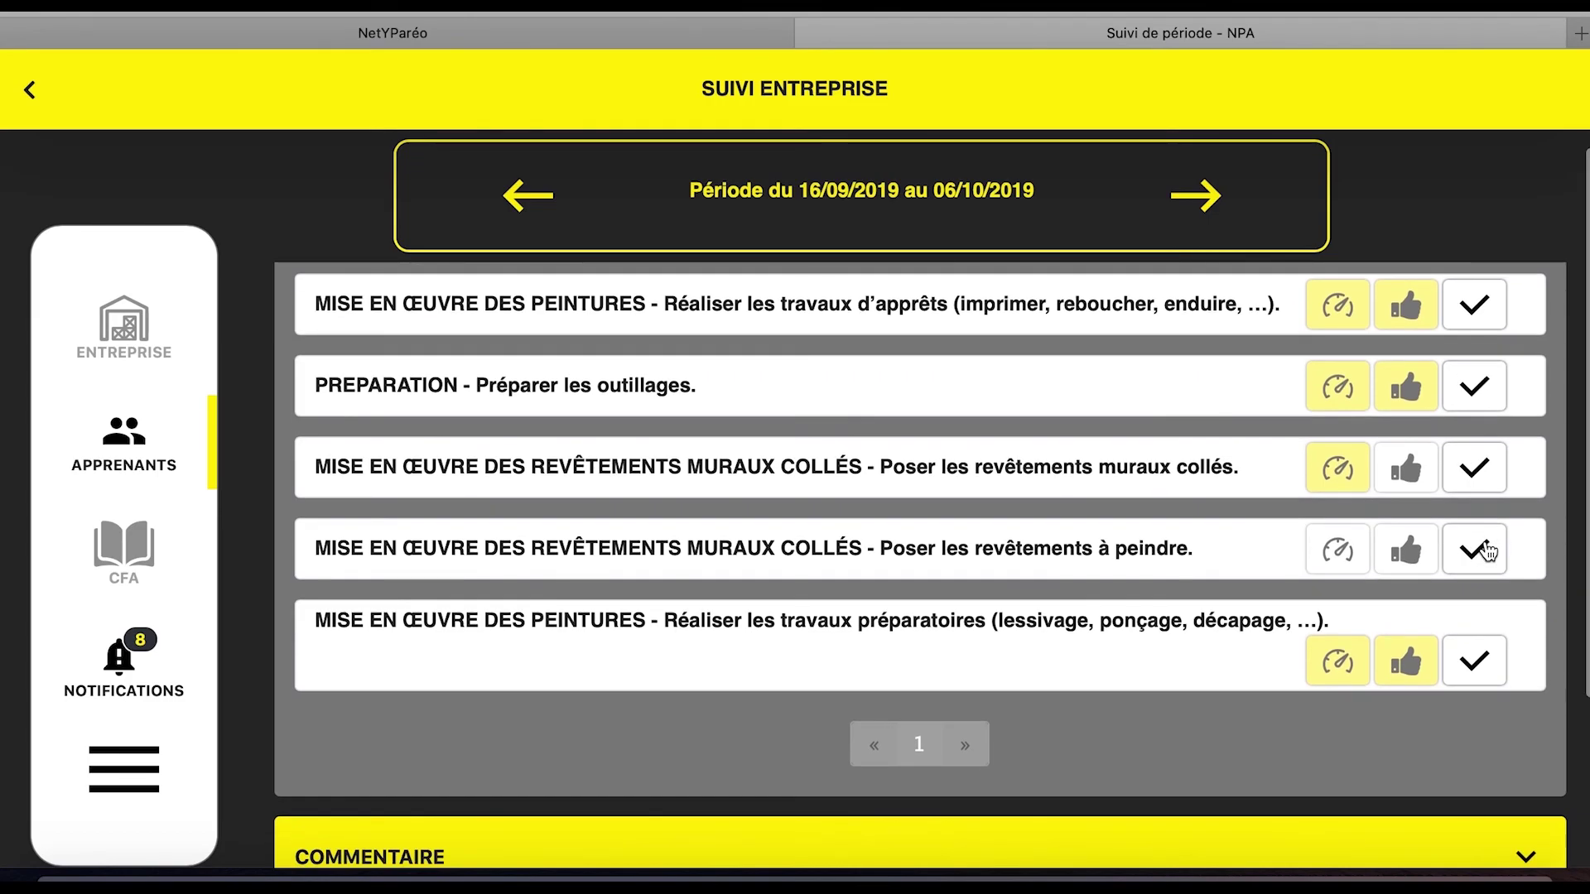
pyautogui.scroll(3, 1482, 501)
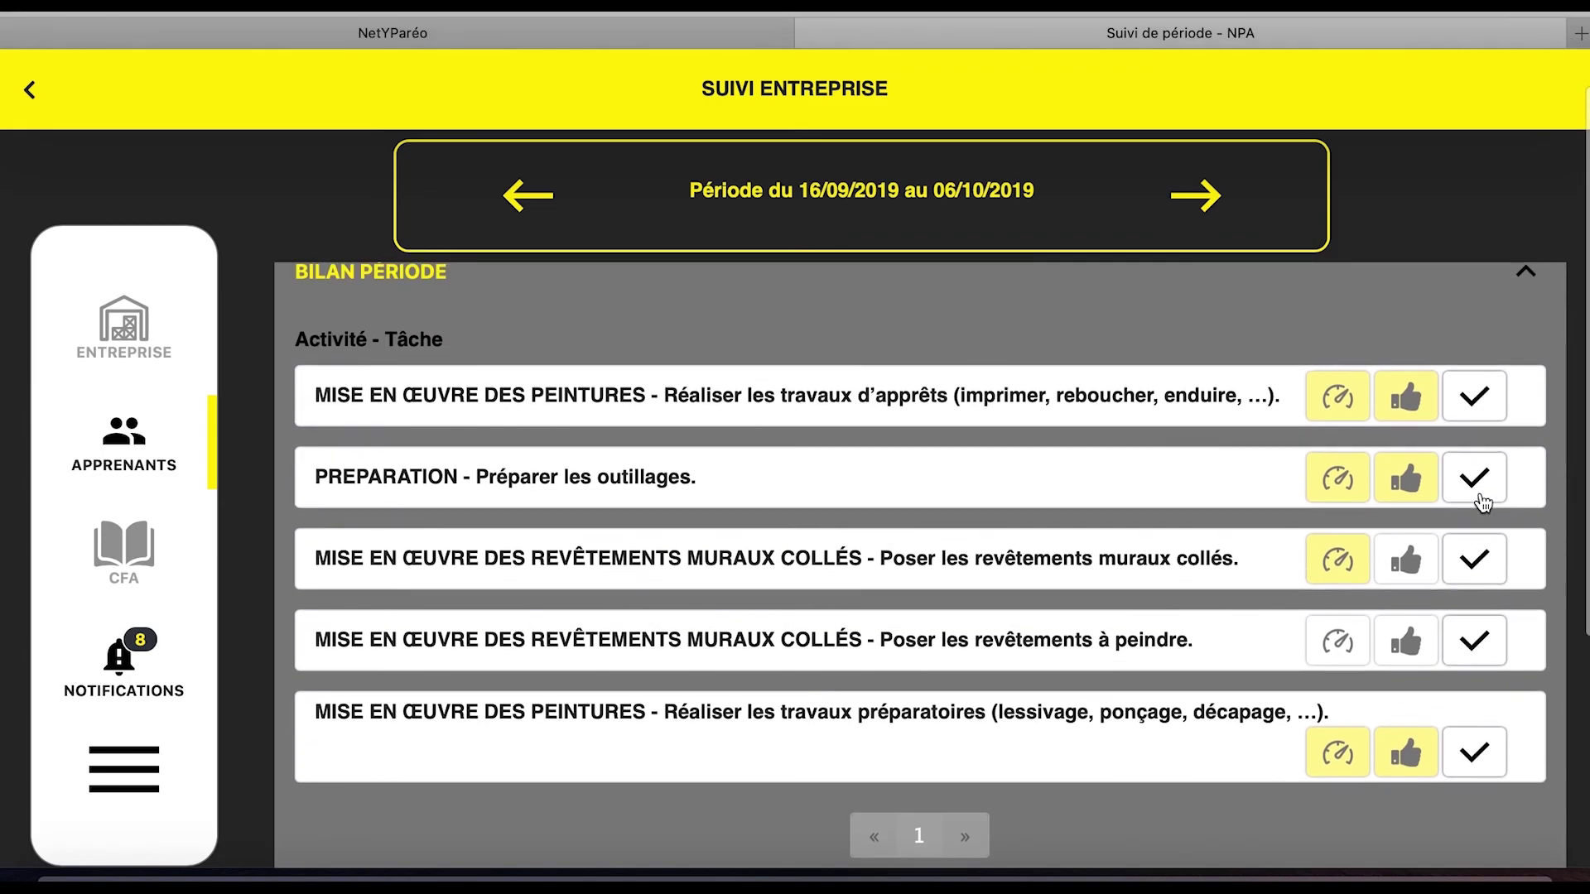